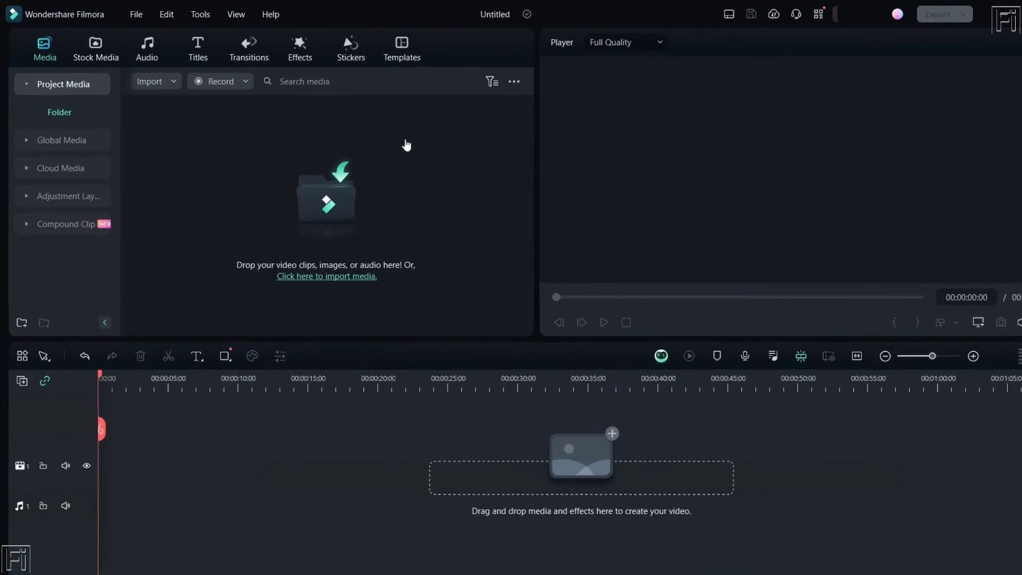
# Open Record PC Screen in the recorder and keep Full Screen capture
pyautogui.click(265, 90)
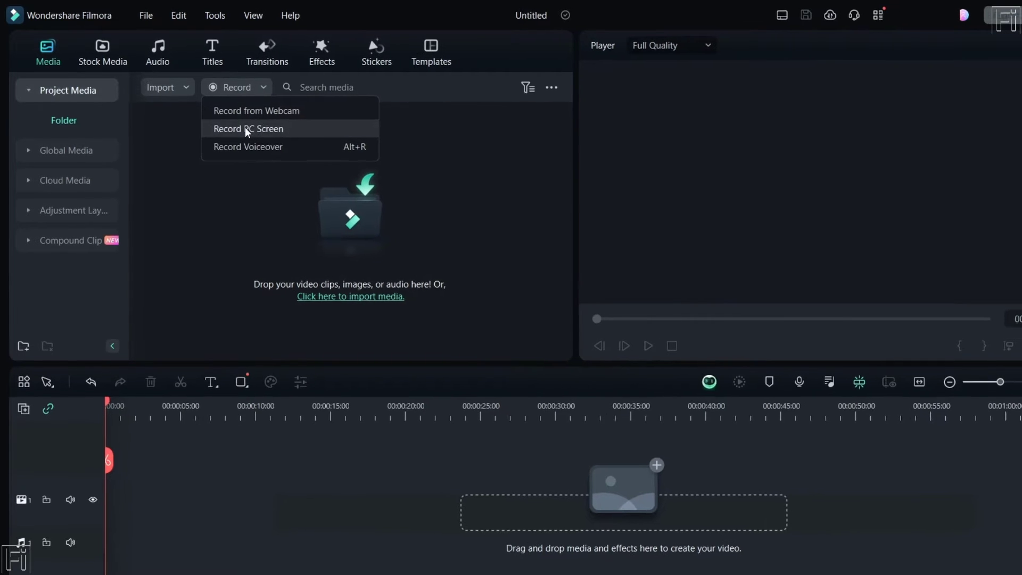
pyautogui.click(254, 131)
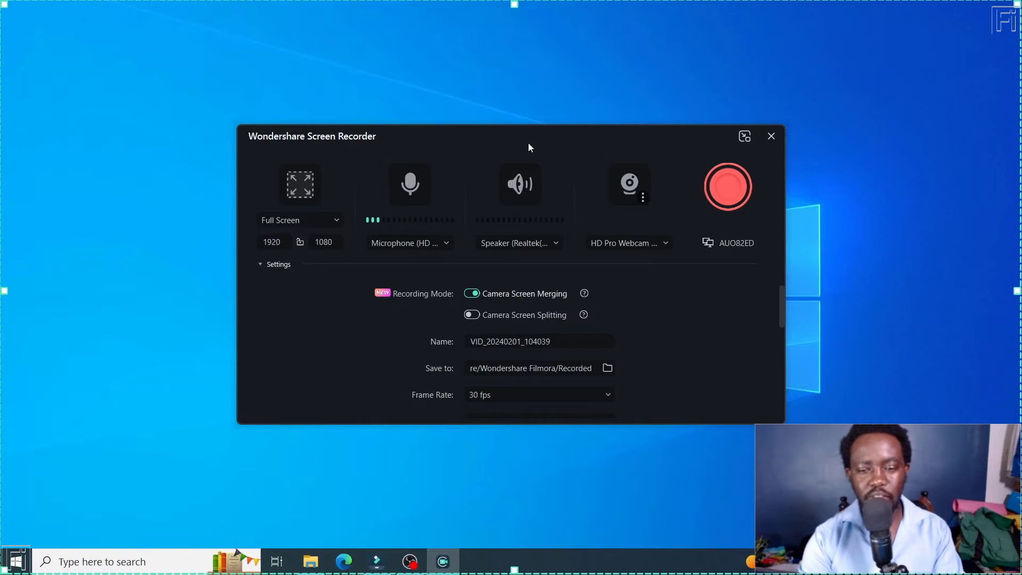
pyautogui.click(336, 221)
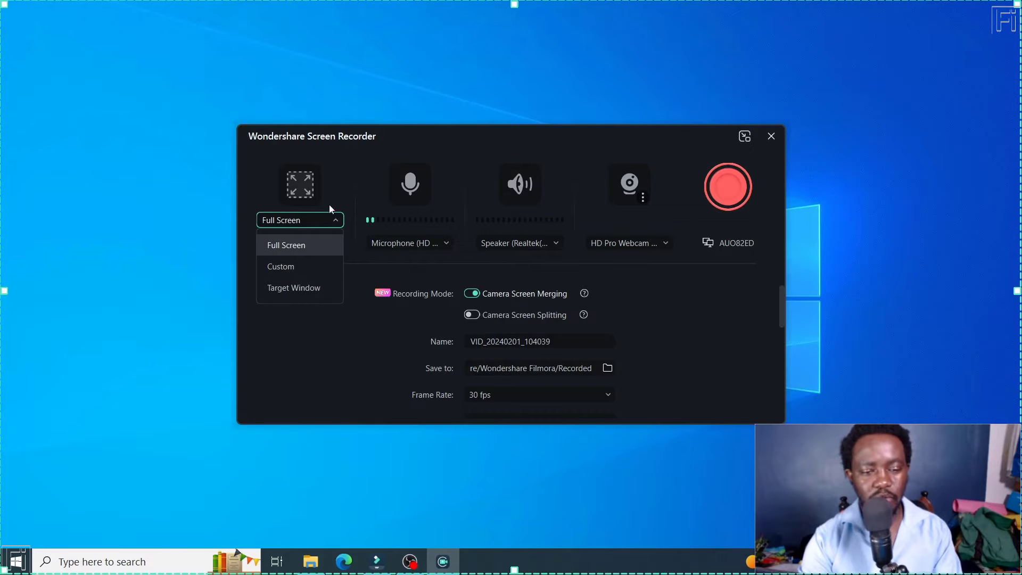
pyautogui.click(336, 192)
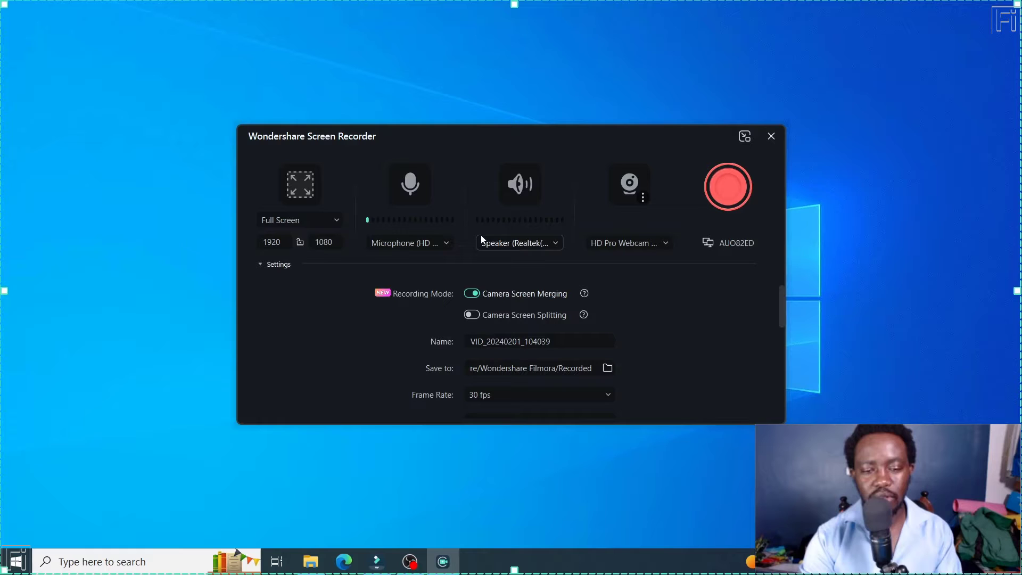
# Set the microphone to Analogue 1 + 2, keeping the Realtek speaker and HD Pro Webcam
pyautogui.click(447, 244)
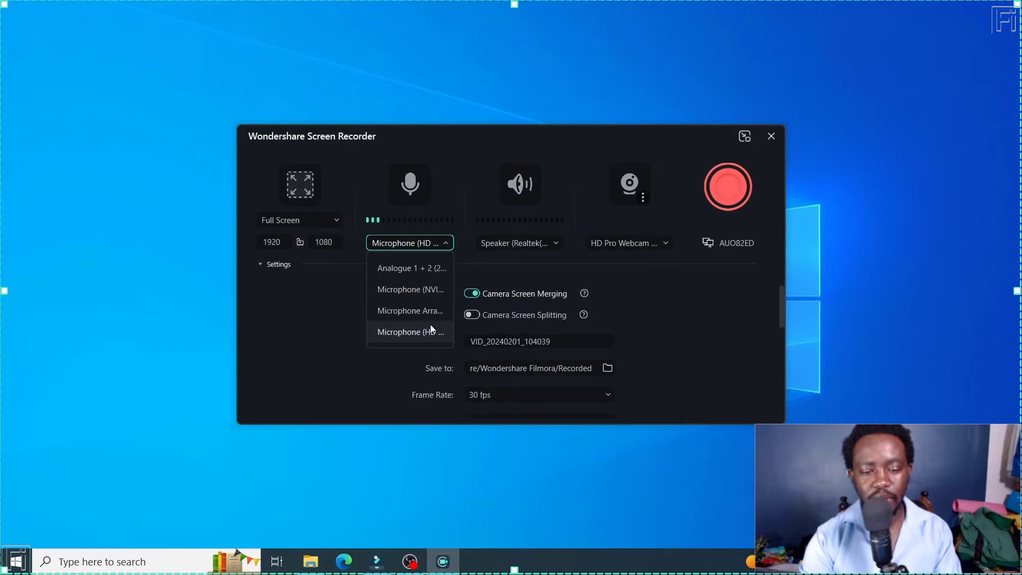
pyautogui.click(400, 270)
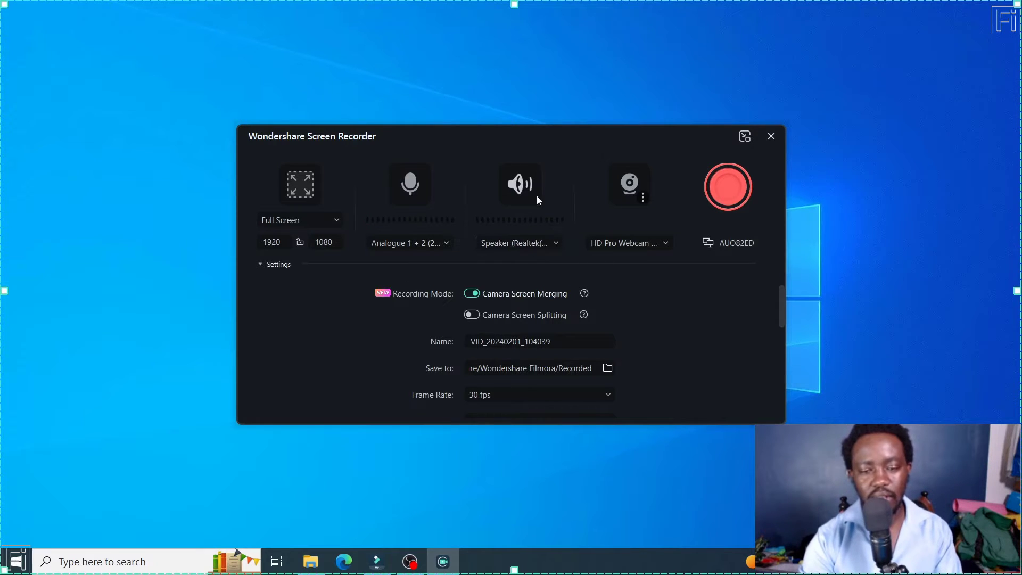
pyautogui.click(557, 246)
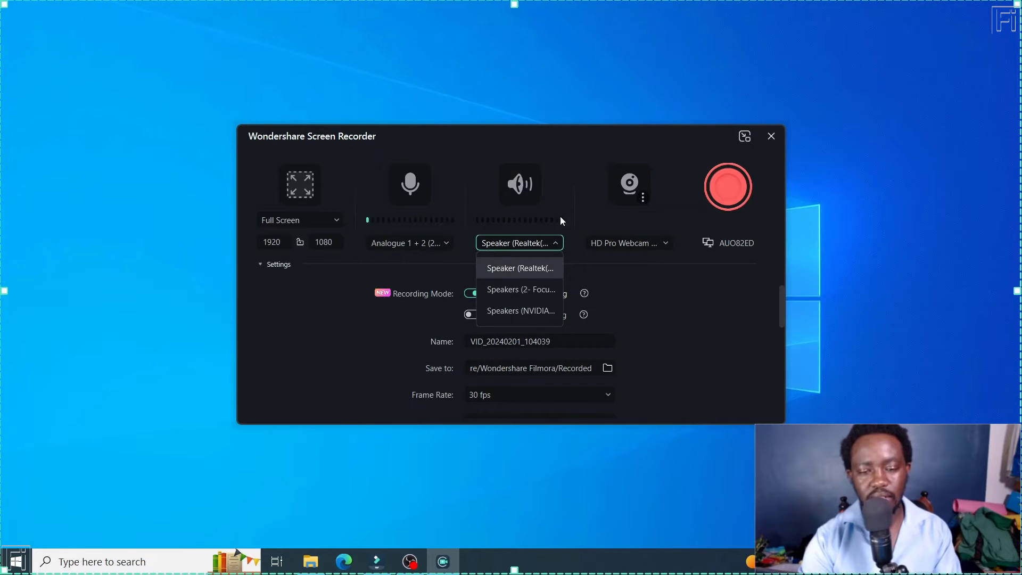
pyautogui.click(562, 202)
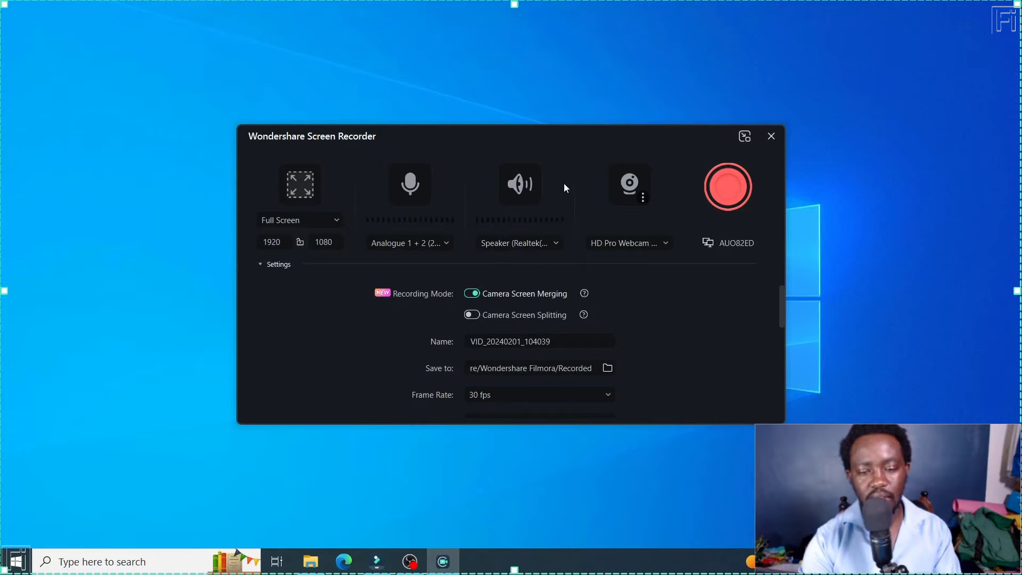
pyautogui.click(667, 246)
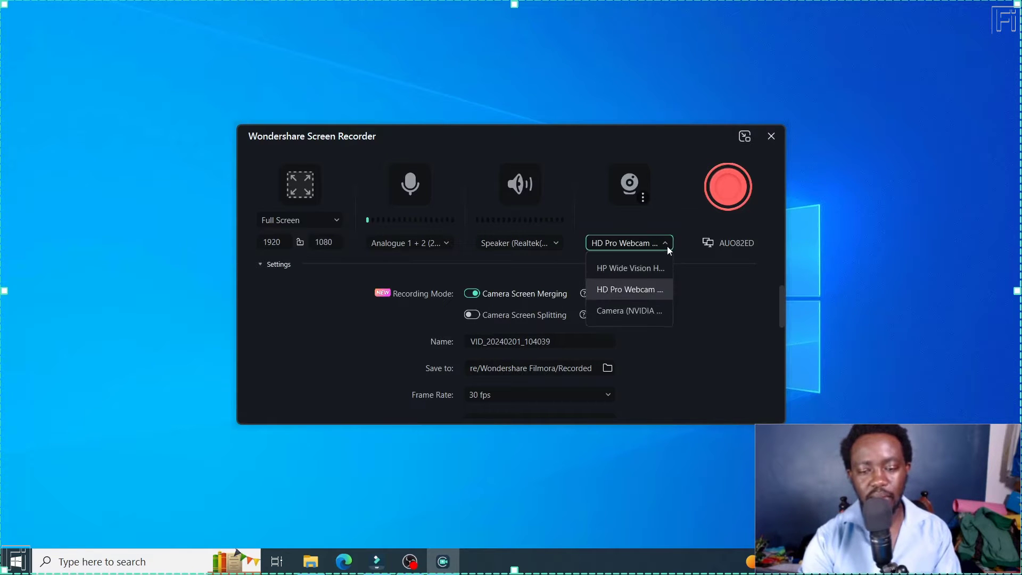
pyautogui.click(648, 290)
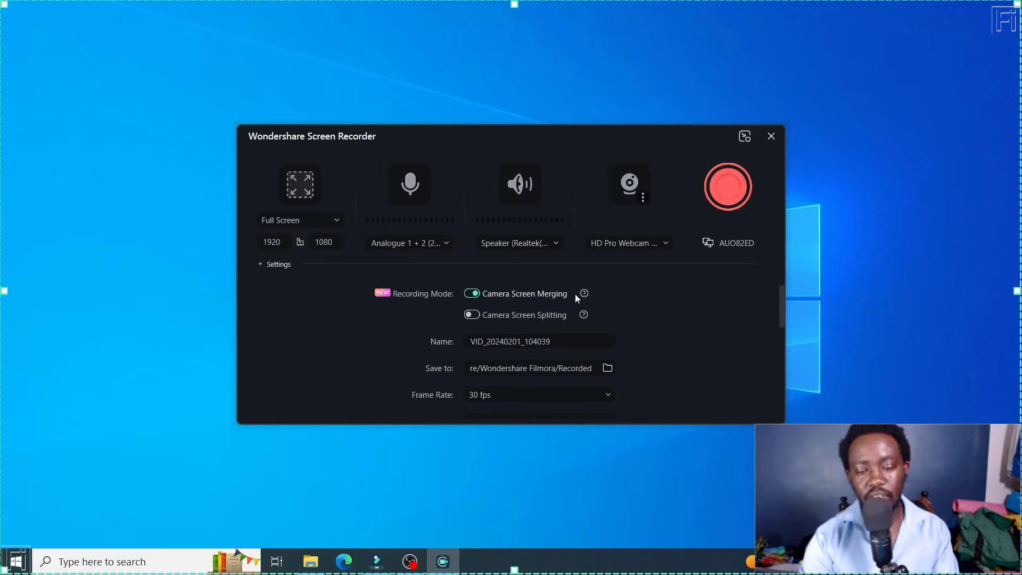
# Switch the recording mode from Camera Screen Merging to Camera Screen Splitting
pyautogui.moveTo(584, 294)
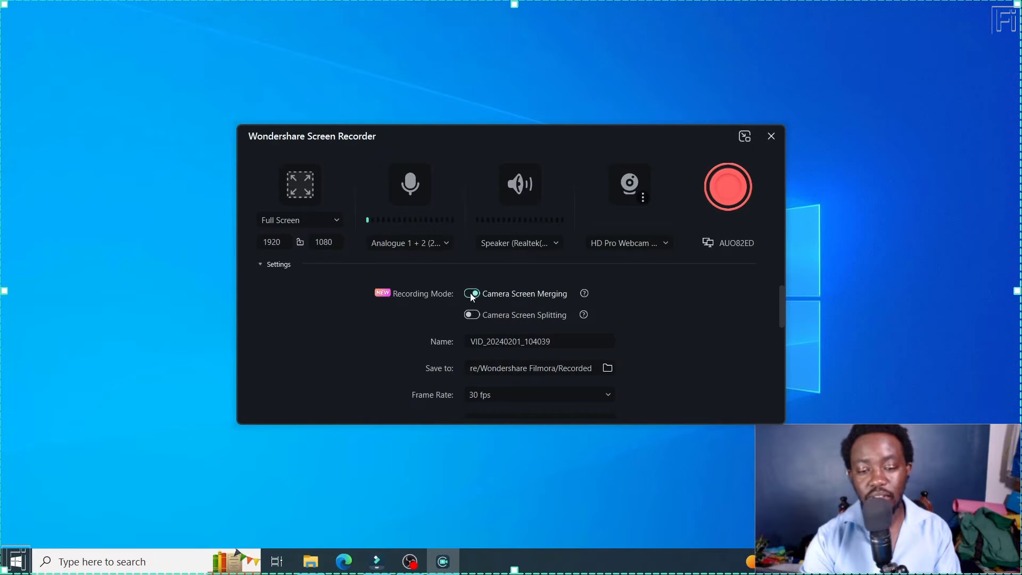
pyautogui.moveTo(583, 316)
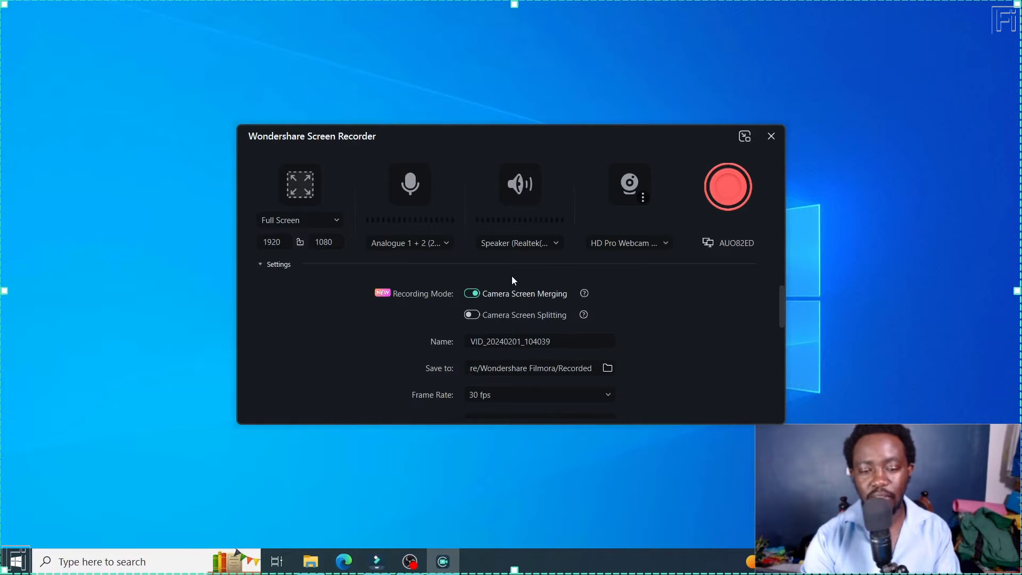
pyautogui.click(471, 294)
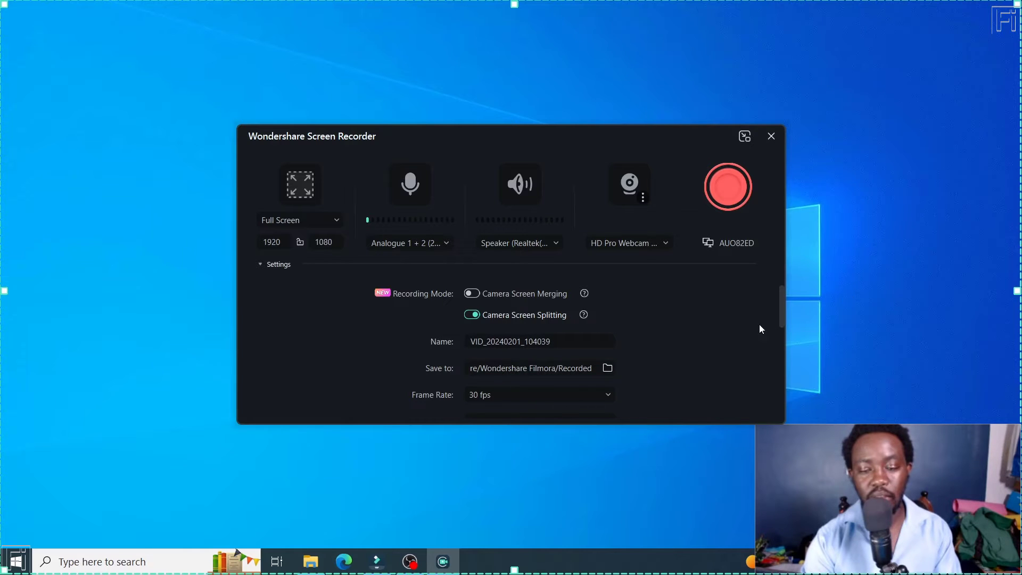
# Turn off Hide Mouse Gesture so clicks appear in the recording, with click sound on
pyautogui.moveTo(782, 299); pyautogui.dragTo(784, 326)
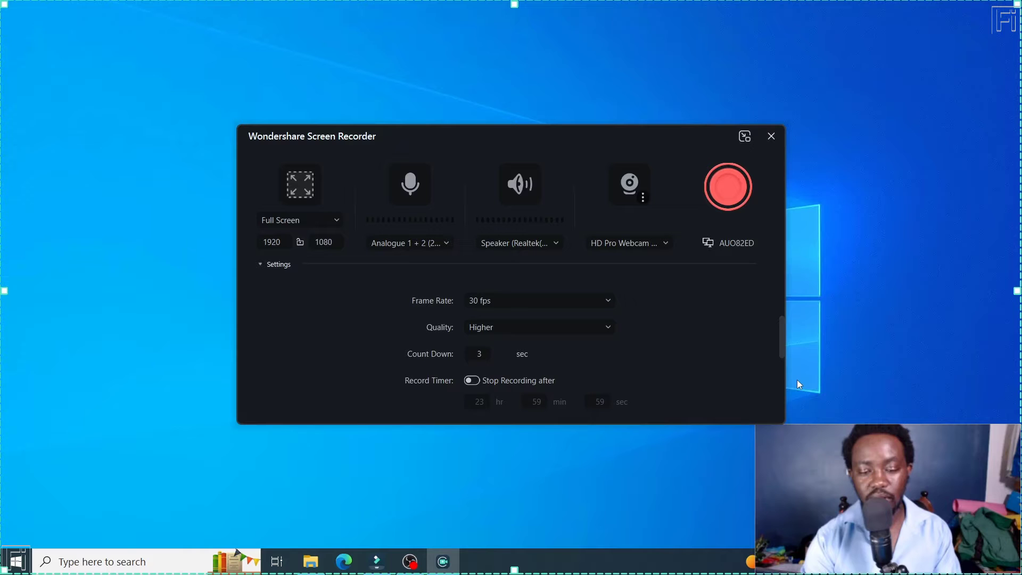
pyautogui.moveTo(780, 332); pyautogui.dragTo(782, 349)
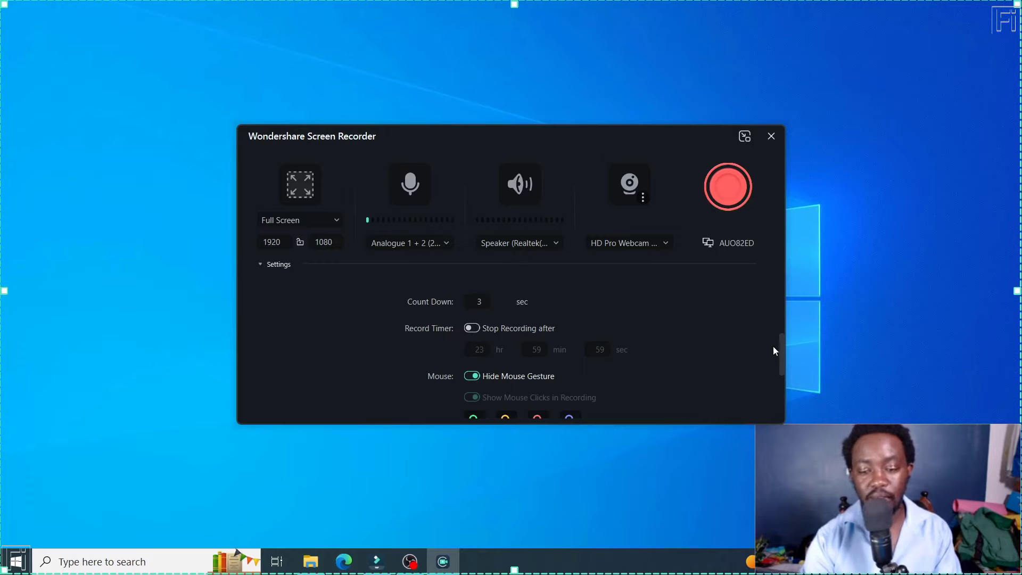
pyautogui.moveTo(780, 349); pyautogui.dragTo(781, 362)
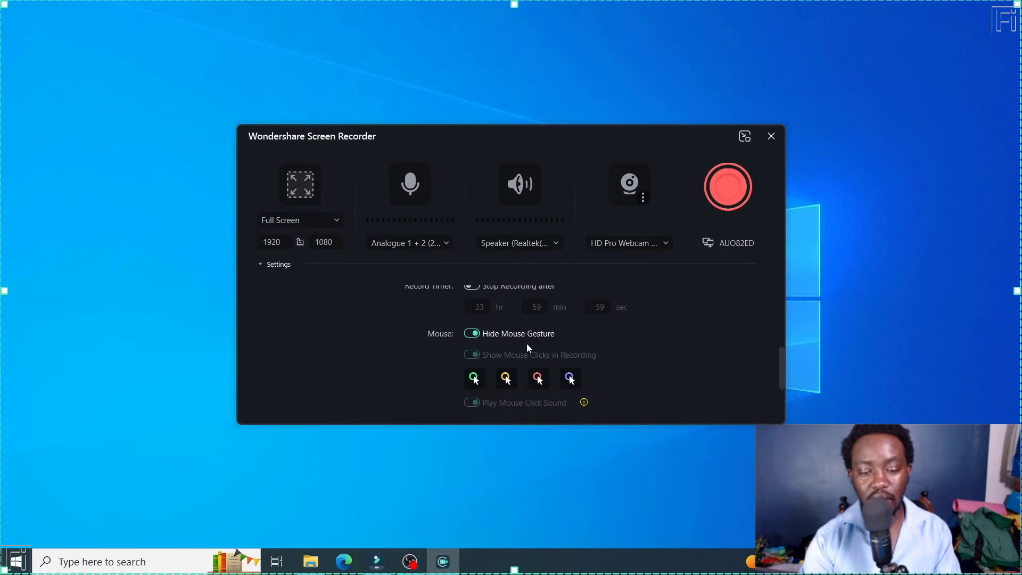
pyautogui.click(473, 334)
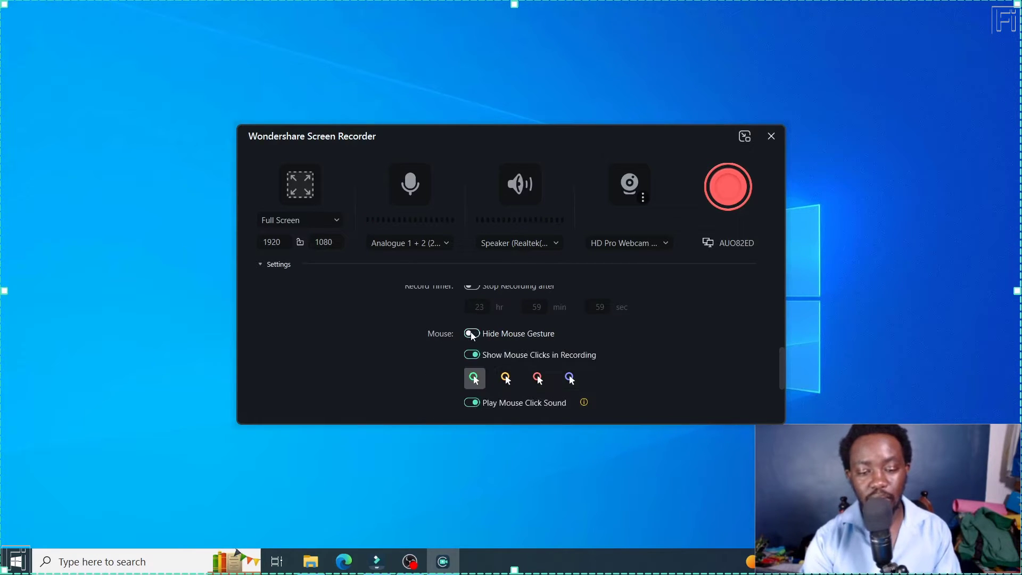
pyautogui.moveTo(783, 349); pyautogui.dragTo(778, 384)
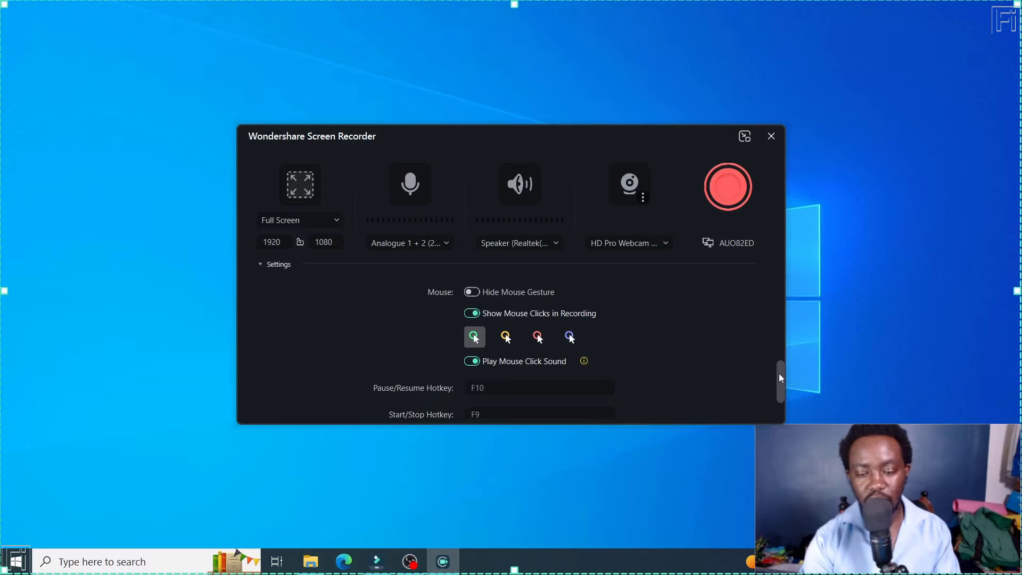
pyautogui.moveTo(778, 373); pyautogui.dragTo(782, 398)
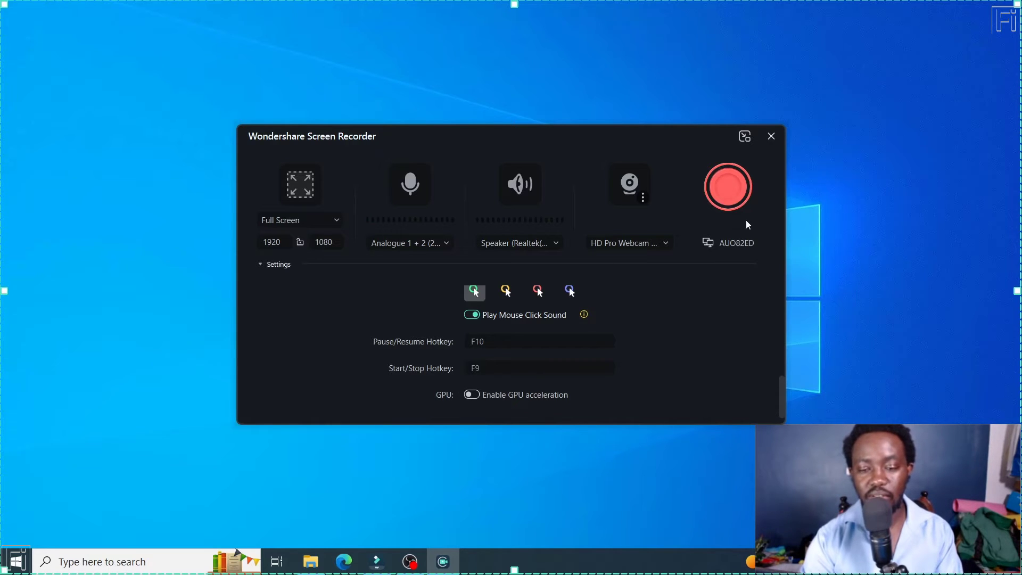
# Start the screen recording and scroll through the Microsoft Edge news feed
pyautogui.click(730, 182)
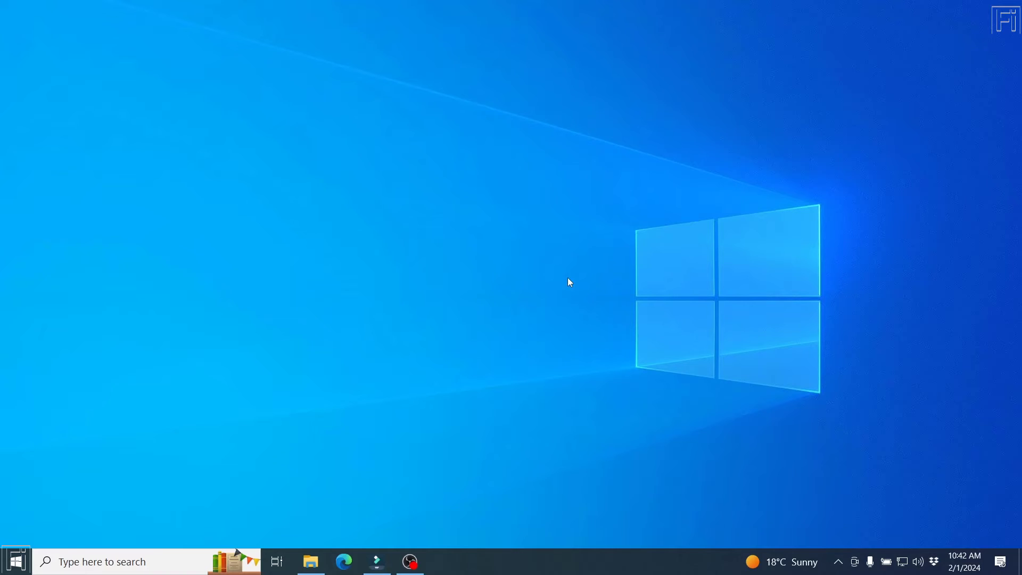
pyautogui.click(344, 561)
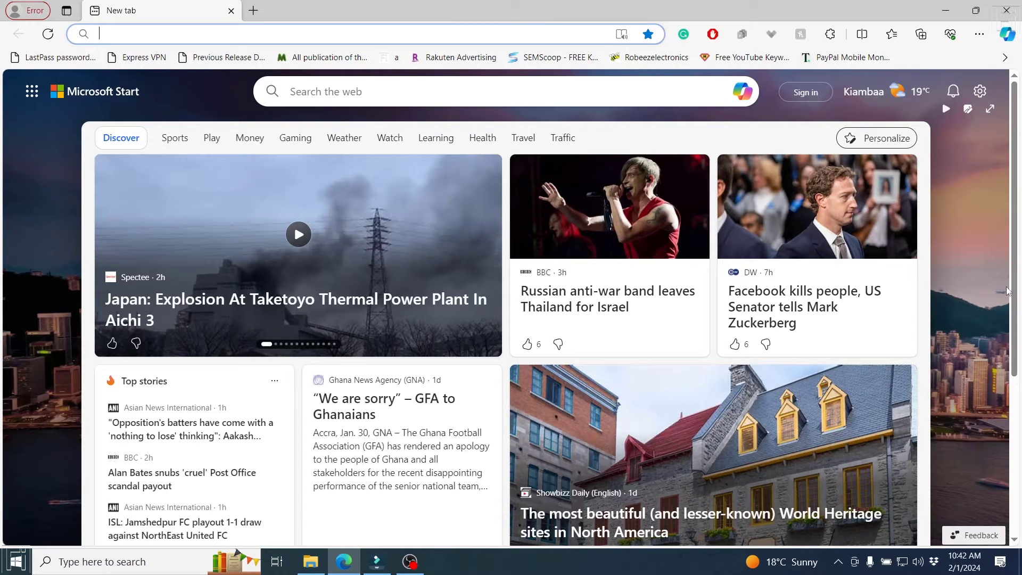
pyautogui.scroll(-3, 1011, 287)
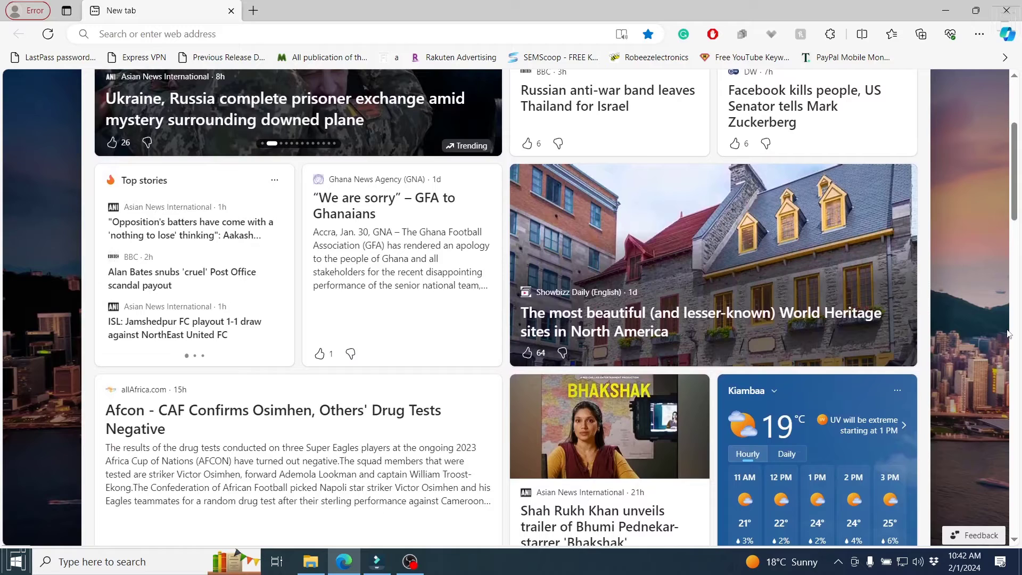
pyautogui.moveTo(1015, 176); pyautogui.dragTo(1017, 195)
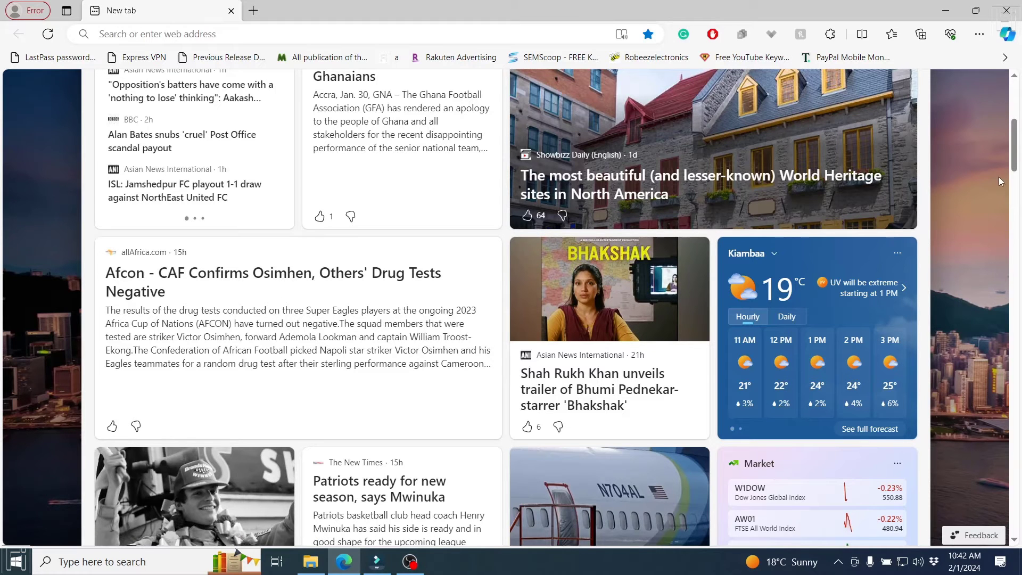
pyautogui.moveTo(1014, 147); pyautogui.dragTo(1020, 228)
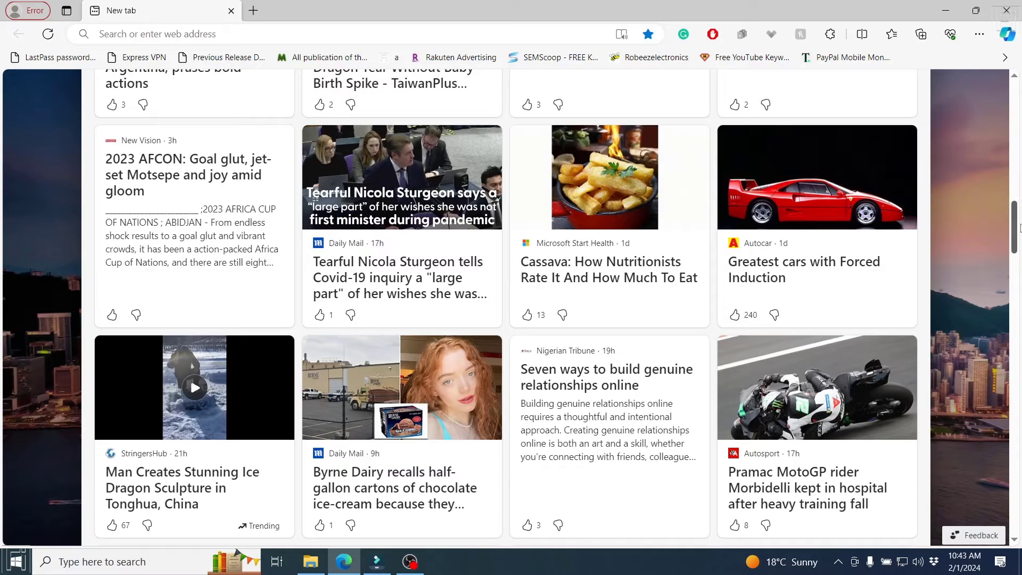
pyautogui.moveTo(898, 233)
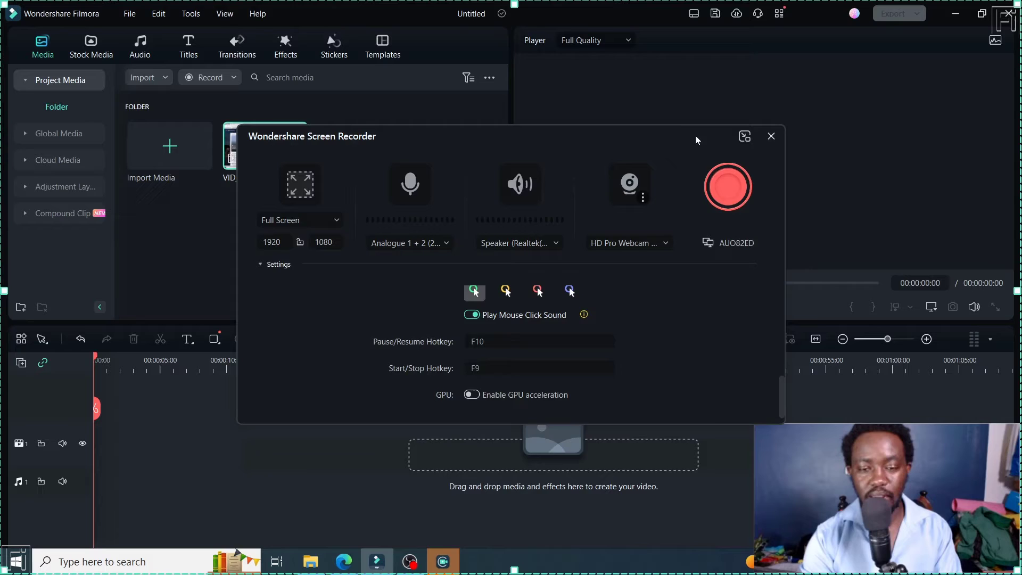
# Close the Screen Recorder and add the 32-second recording to the timeline
pyautogui.moveTo(683, 136); pyautogui.dragTo(658, 175)
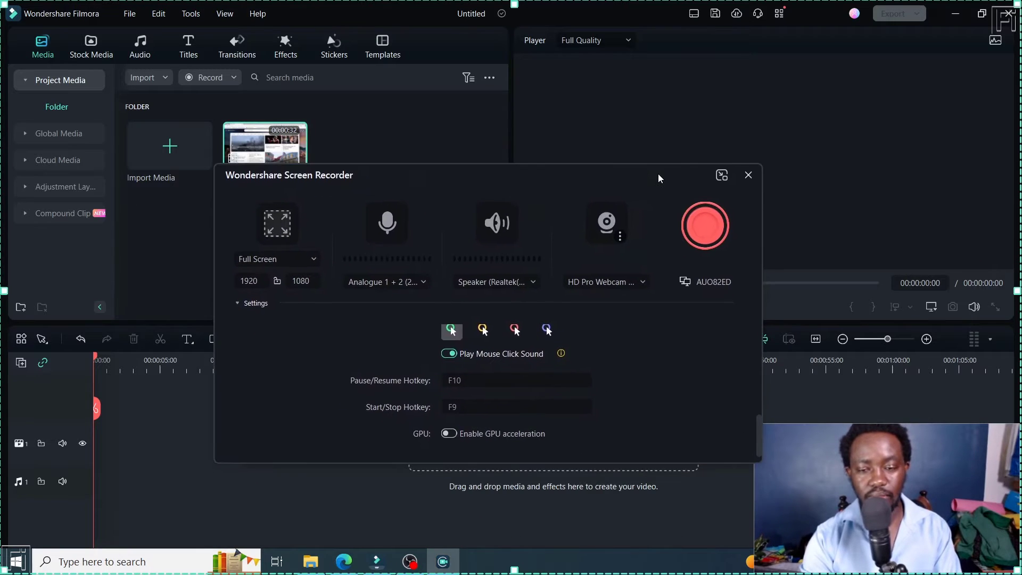
pyautogui.click(747, 177)
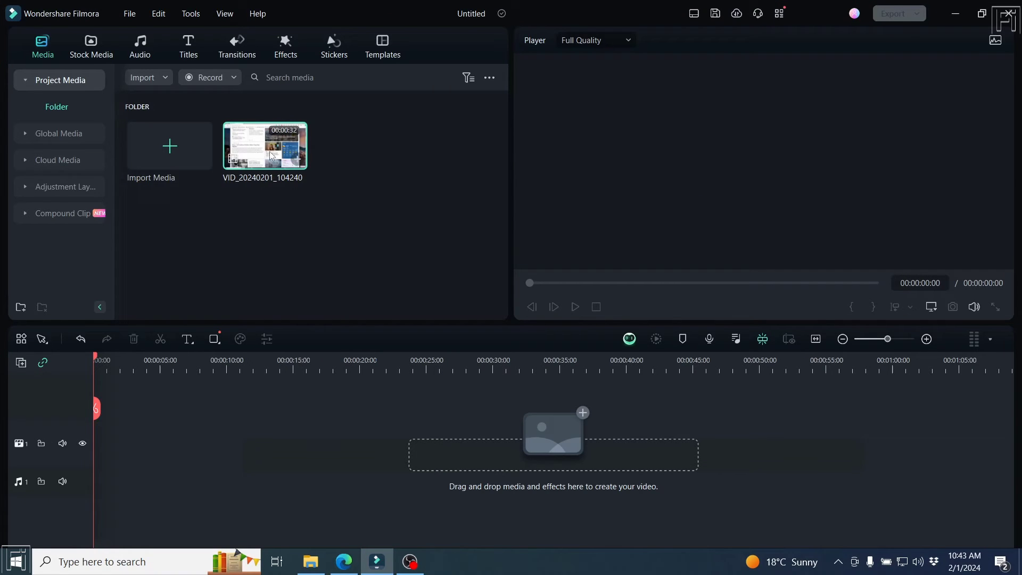
pyautogui.click(298, 159)
pyautogui.scroll(-2, 1015, 441)
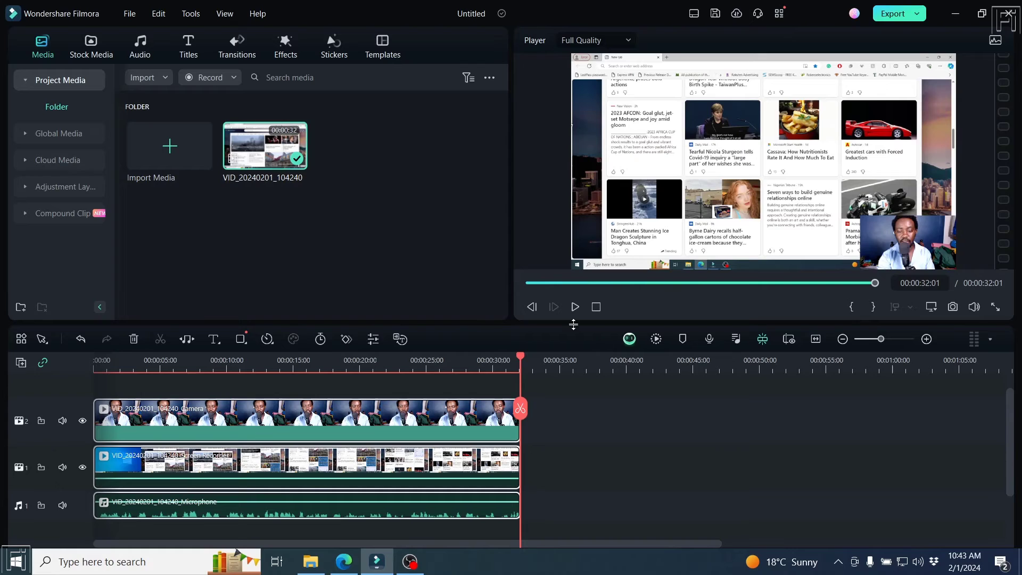
# Rewind the playhead to 00:00 and inspect the camera, screen and microphone clips
pyautogui.press('Home')
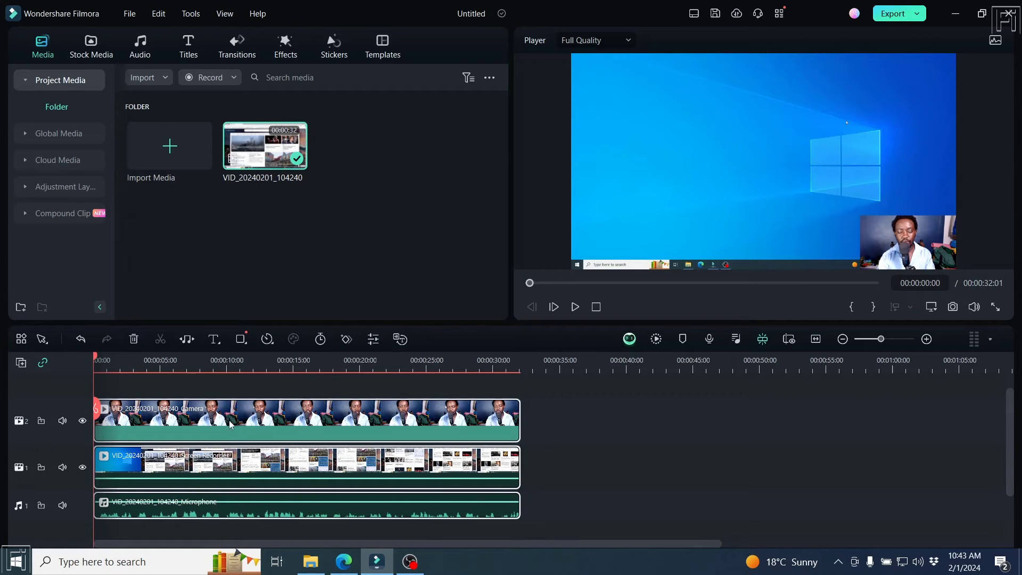
pyautogui.click(211, 421)
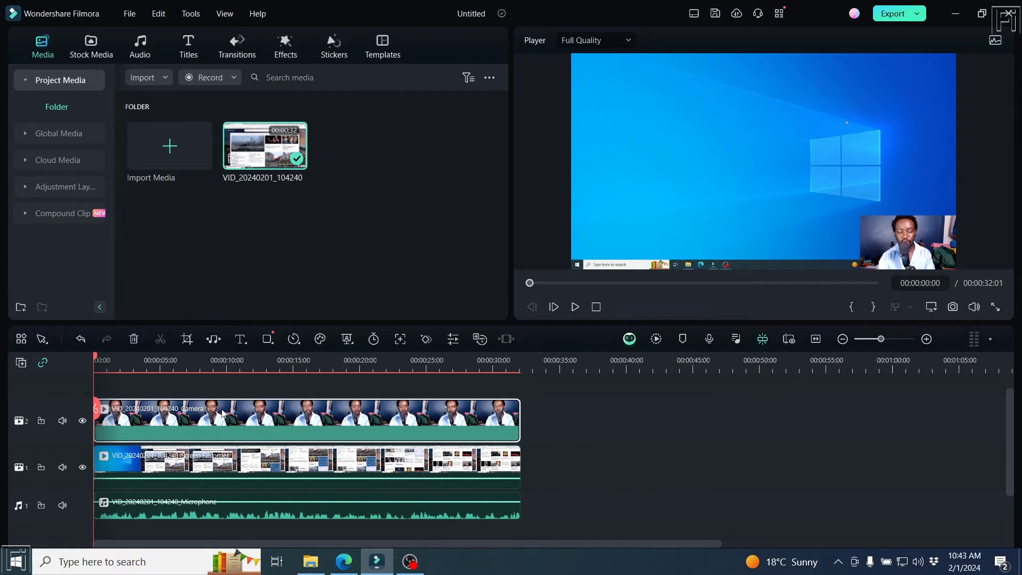
pyautogui.click(243, 468)
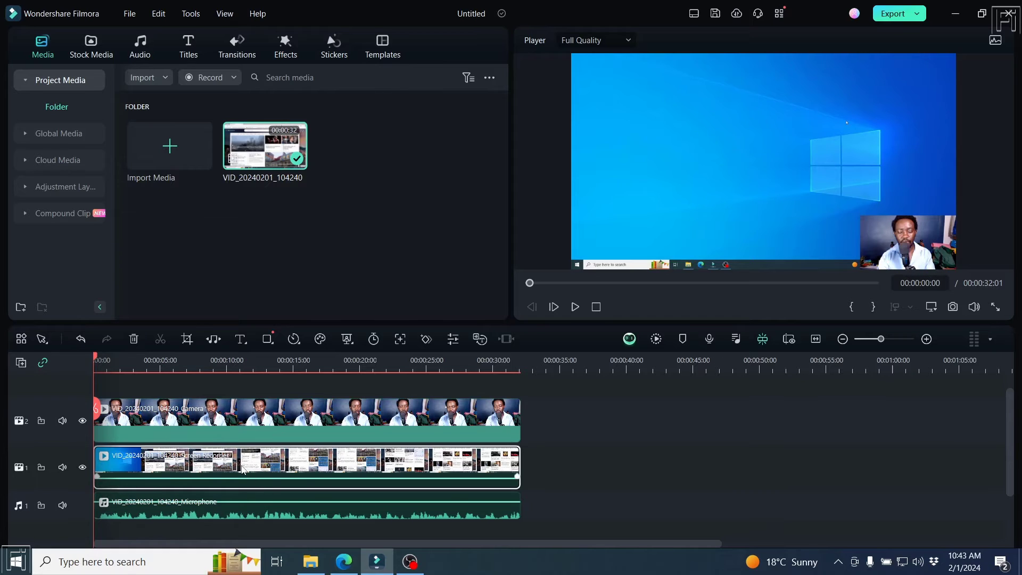
pyautogui.click(203, 515)
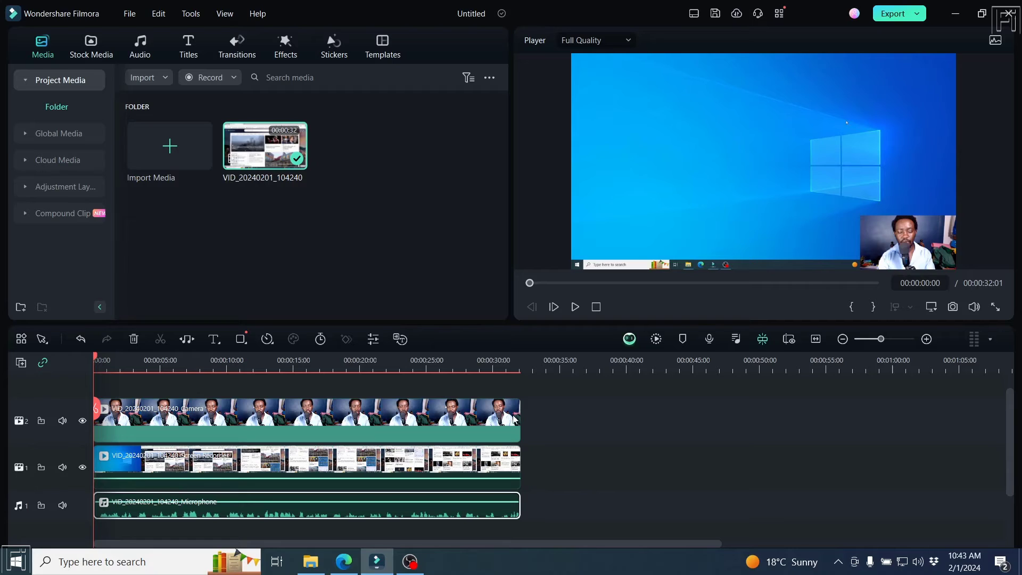
pyautogui.click(233, 412)
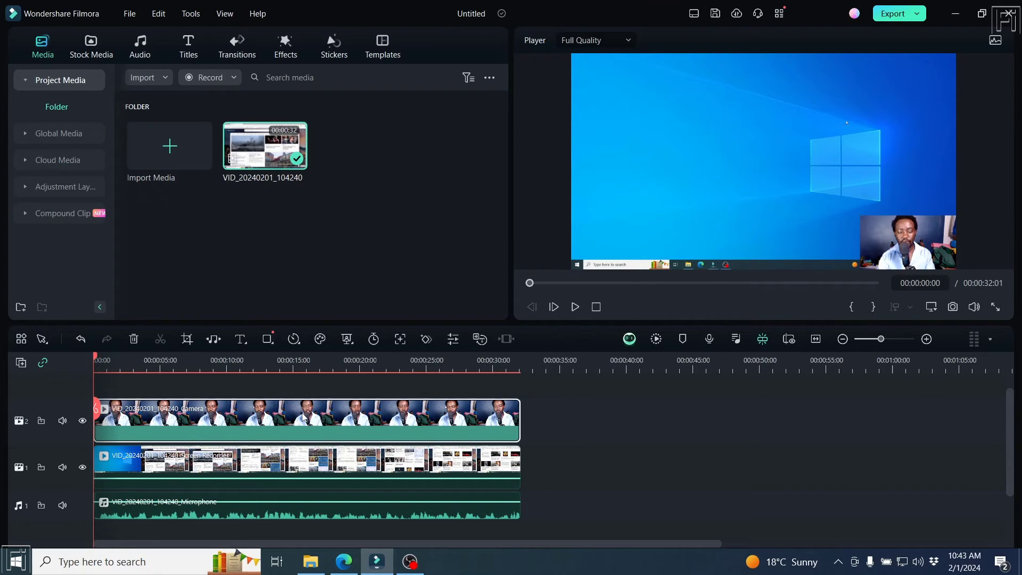
# Search Effects for 'image mask' and drop Image Mask onto the camera clip
pyautogui.click(288, 58)
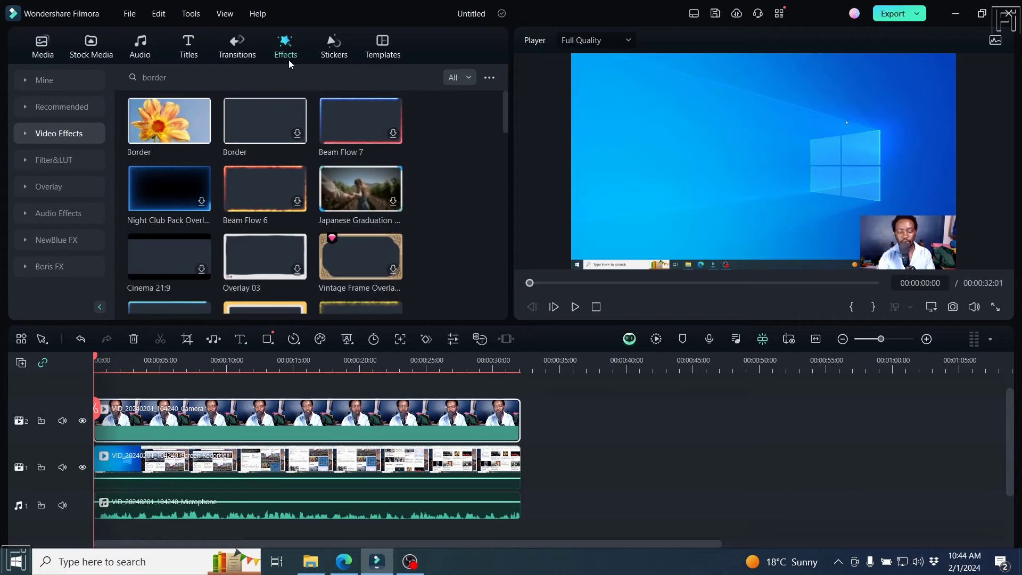
pyautogui.click(199, 79)
pyautogui.hotkey('ctrl', 'a')
pyautogui.write('imag')
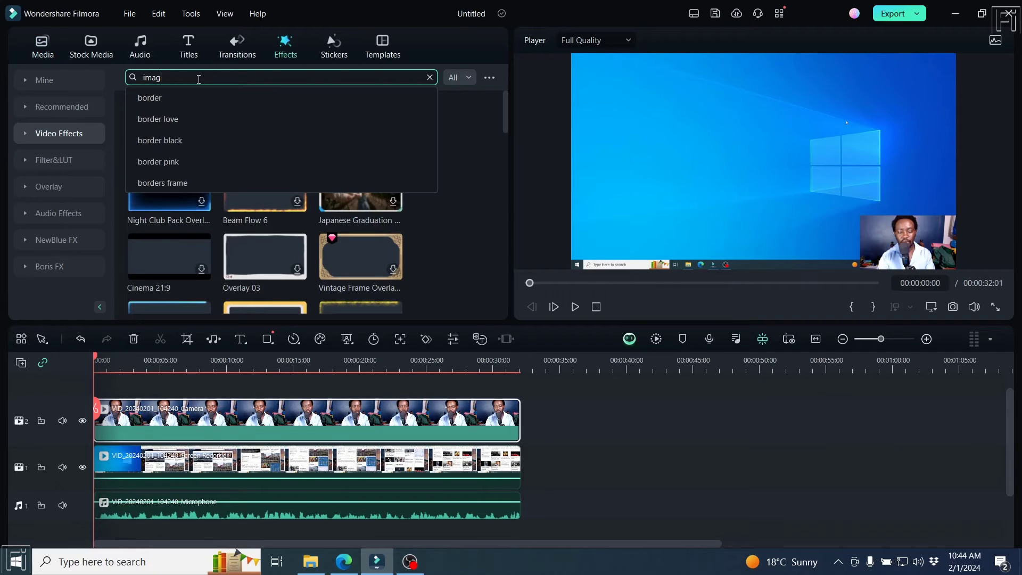
pyautogui.write('e mask')
pyautogui.press('Return')
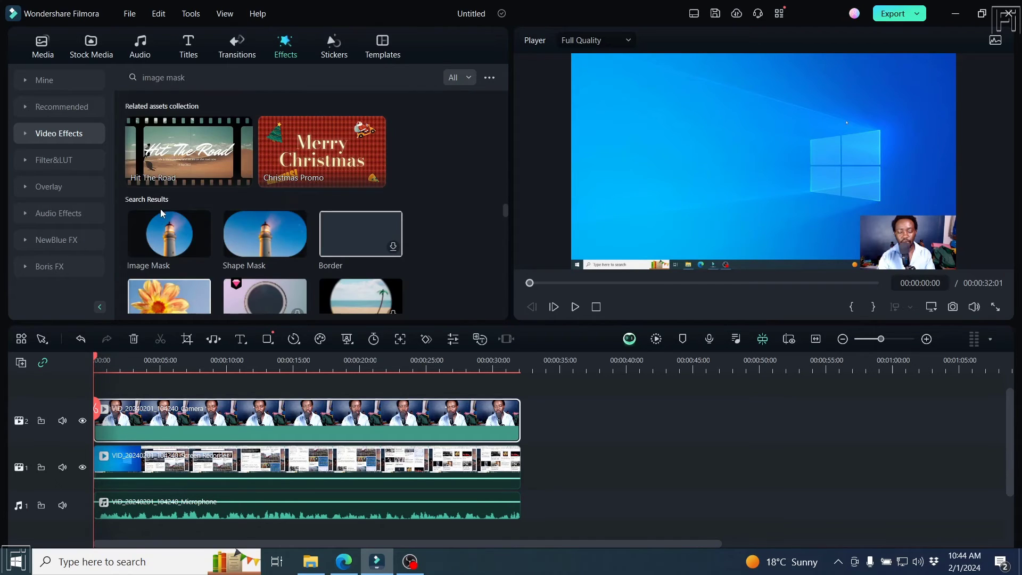
pyautogui.moveTo(170, 234); pyautogui.dragTo(192, 420)
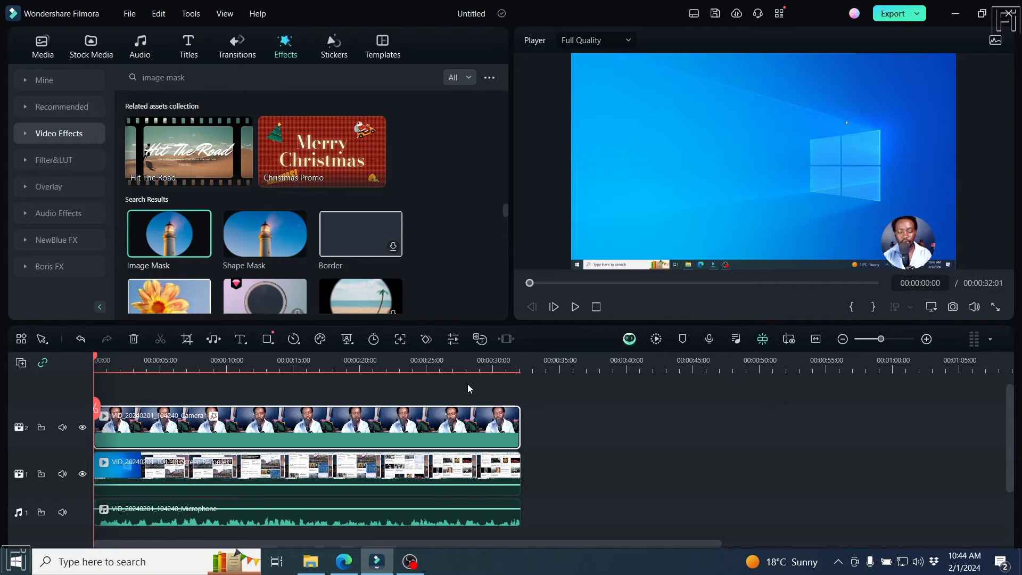
# Open the camera clip's Image Mask settings and enlarge the circular webcam overlay
pyautogui.doubleClick(279, 423)
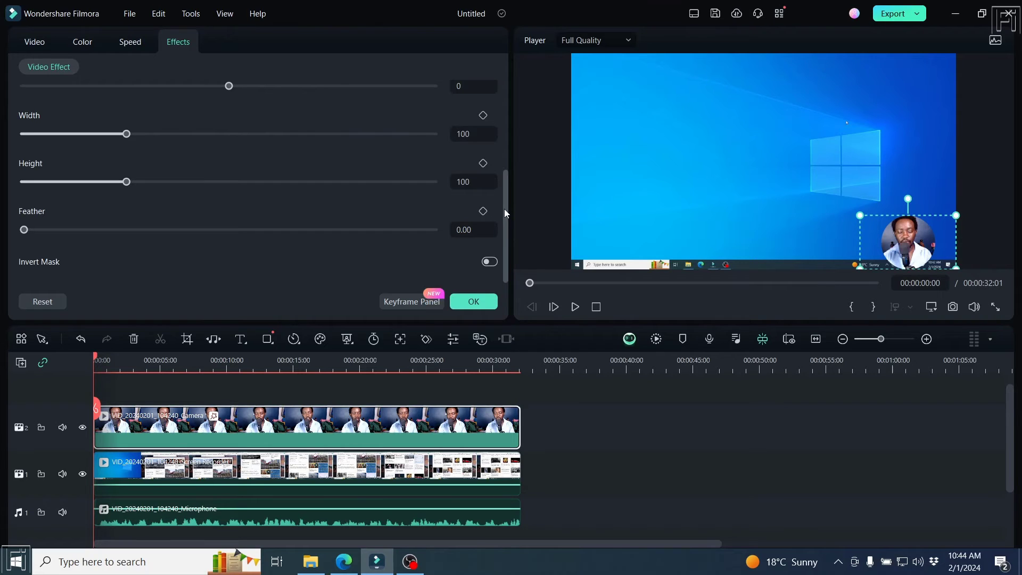
pyautogui.moveTo(503, 209); pyautogui.dragTo(505, 151)
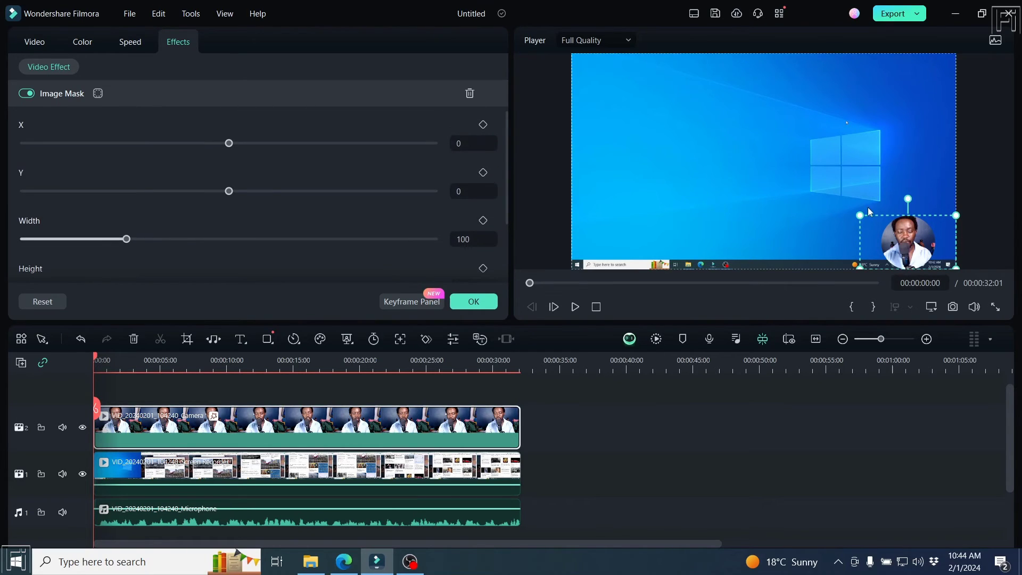
pyautogui.moveTo(861, 215); pyautogui.dragTo(787, 175)
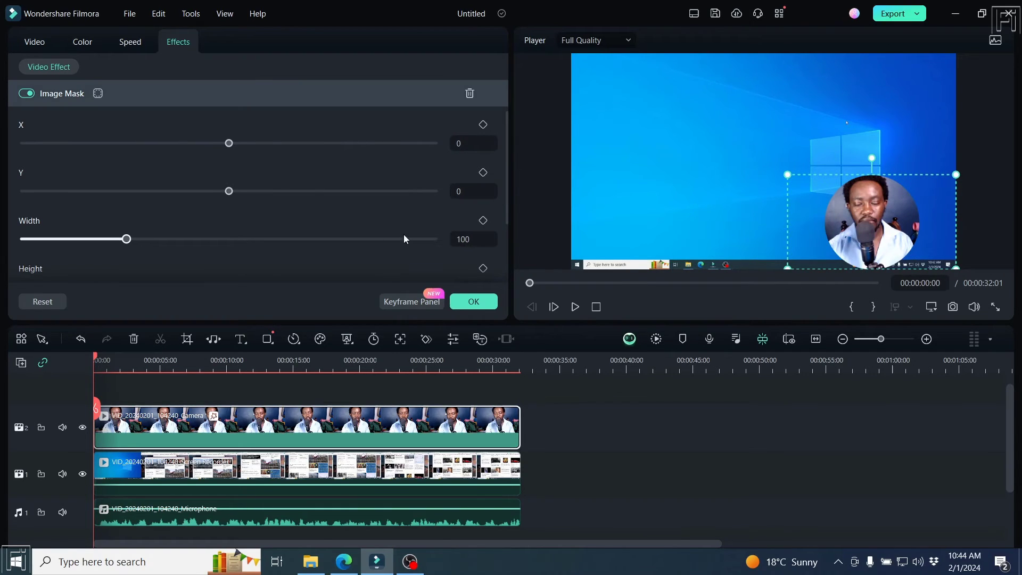
pyautogui.moveTo(506, 171); pyautogui.dragTo(506, 194)
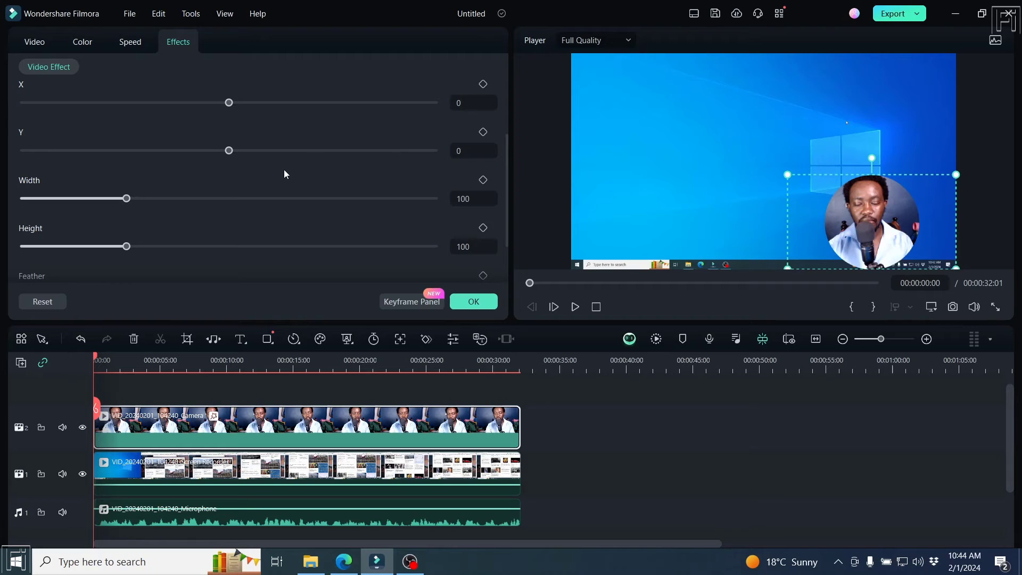
pyautogui.moveTo(505, 185)
pyautogui.mouseDown()
pyautogui.moveTo(502, 218)
pyautogui.moveTo(504, 177)
pyautogui.mouseUp()
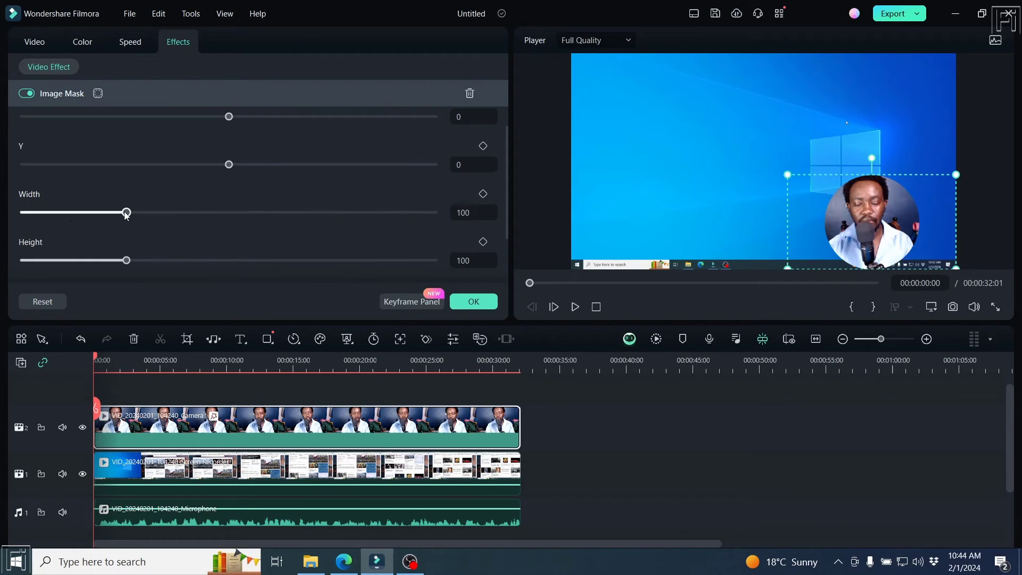
# Set the Image Mask width back to 100
pyautogui.moveTo(126, 214)
pyautogui.mouseDown()
pyautogui.moveTo(111, 214)
pyautogui.moveTo(128, 215)
pyautogui.mouseUp()
pyautogui.click(462, 212)
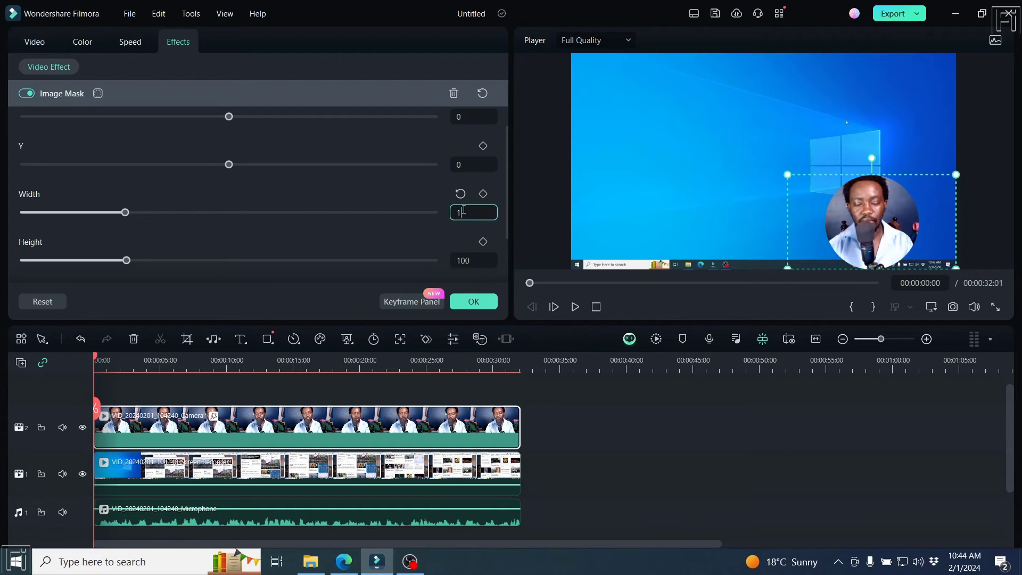
pyautogui.press('Return')
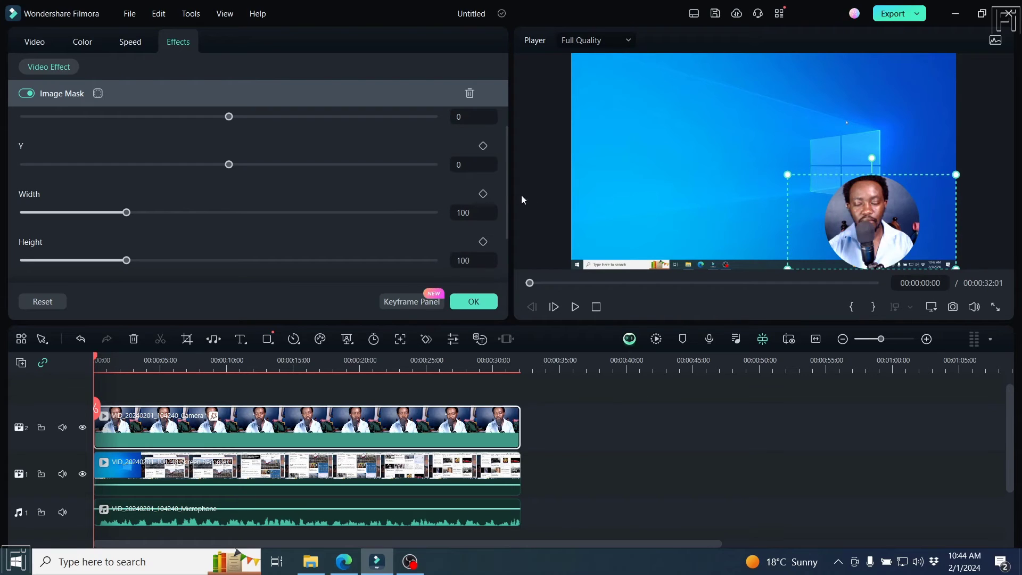
pyautogui.scroll(3, 507, 186)
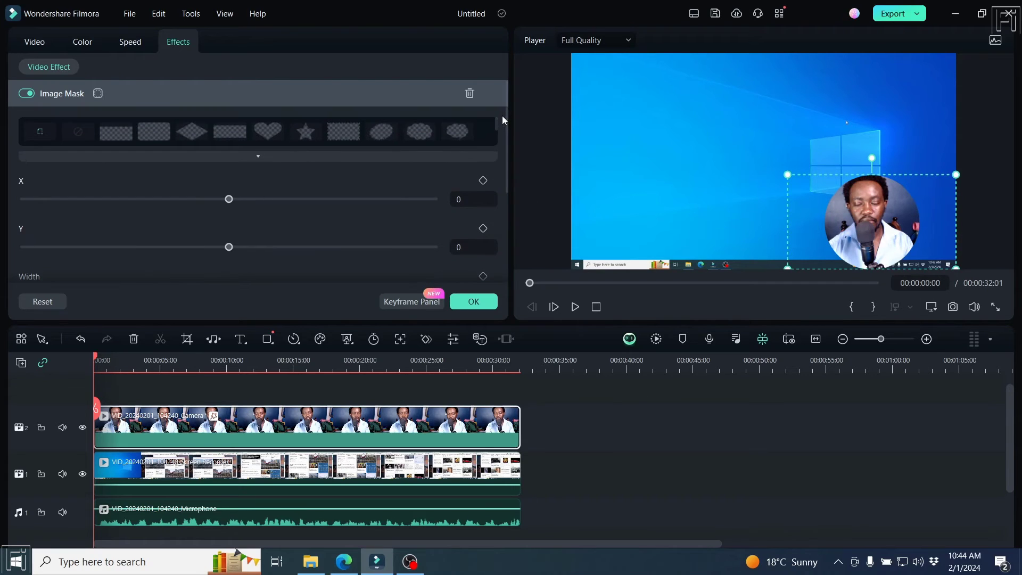
# Search Effects for 'border' and drop the Border effect onto the webcam clip
pyautogui.click(473, 301)
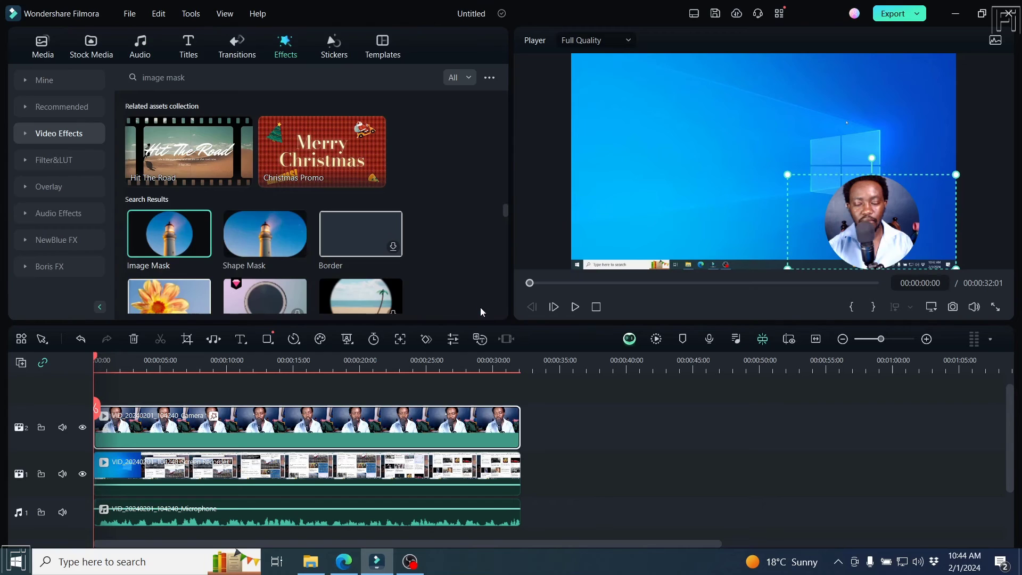
pyautogui.click(232, 78)
pyautogui.hotkey('ctrl', 'a')
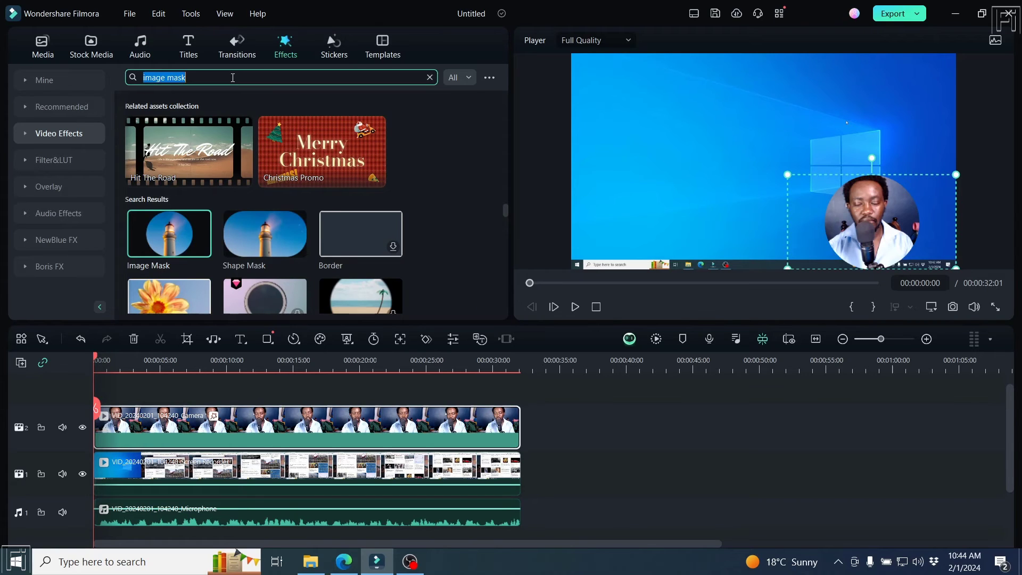
pyautogui.write('border')
pyautogui.press('Return')
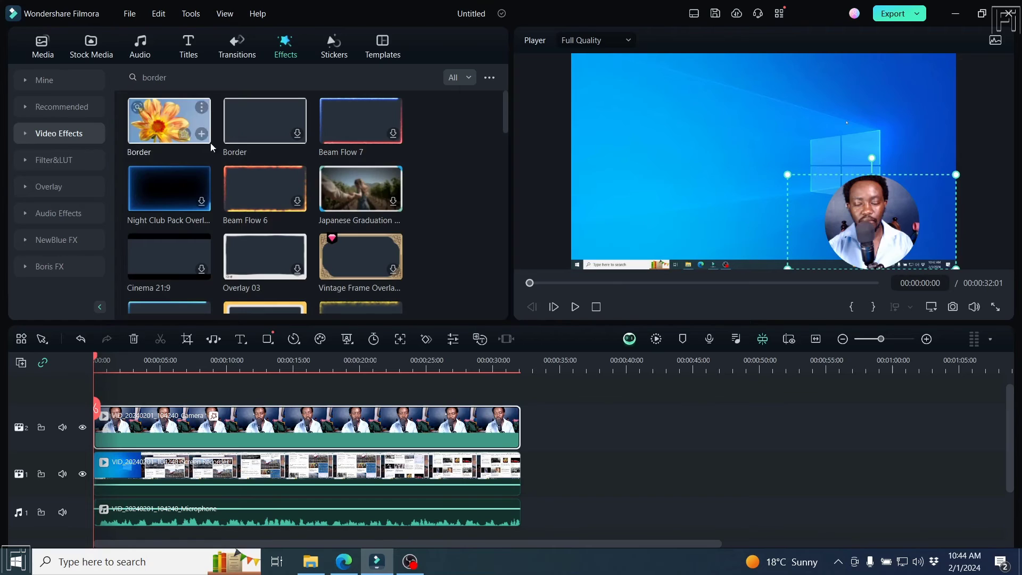
pyautogui.moveTo(166, 123); pyautogui.dragTo(241, 437)
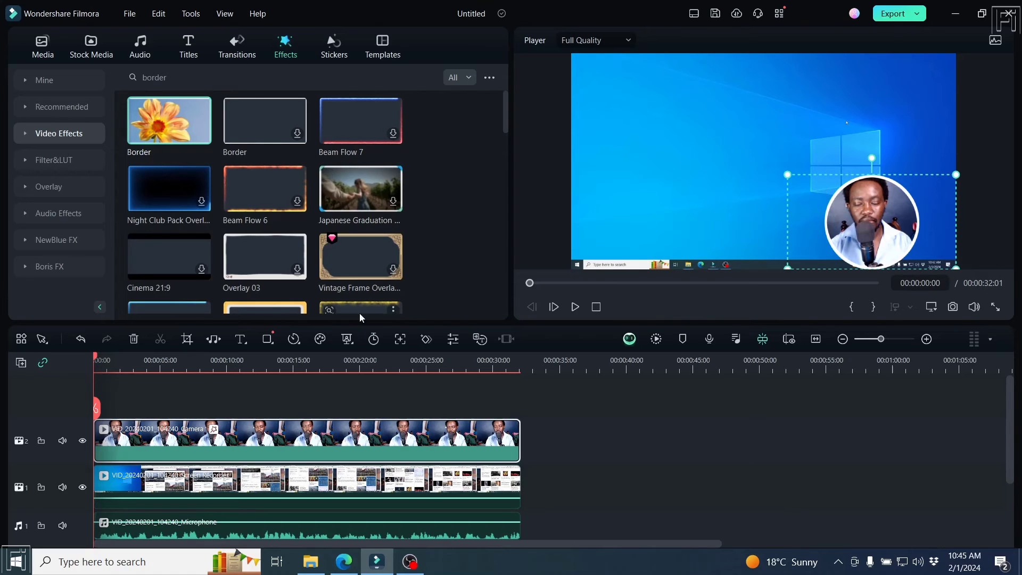
# Set the webcam clip's Border start colour to magenta
pyautogui.doubleClick(261, 435)
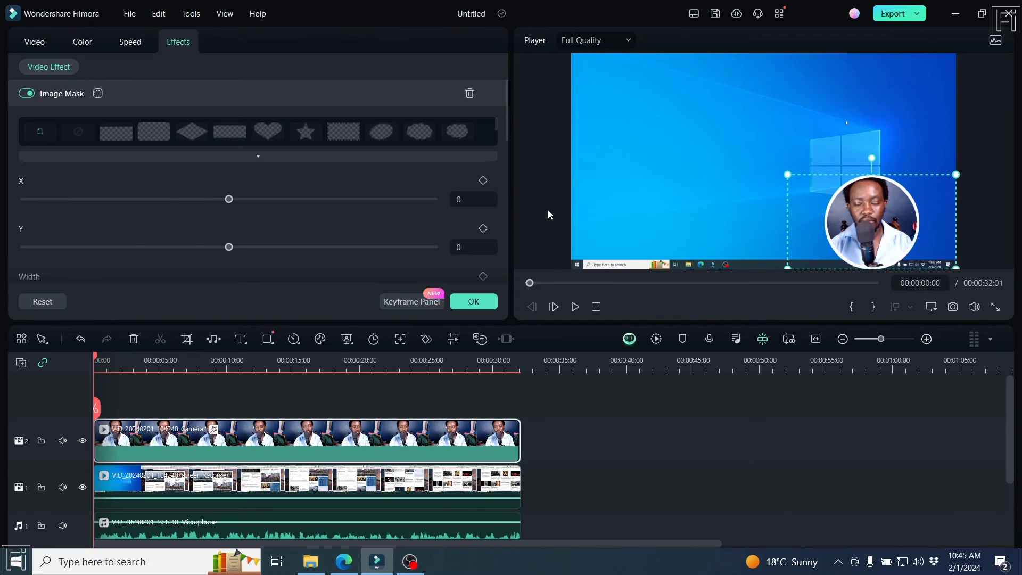
pyautogui.moveTo(506, 121); pyautogui.dragTo(503, 205)
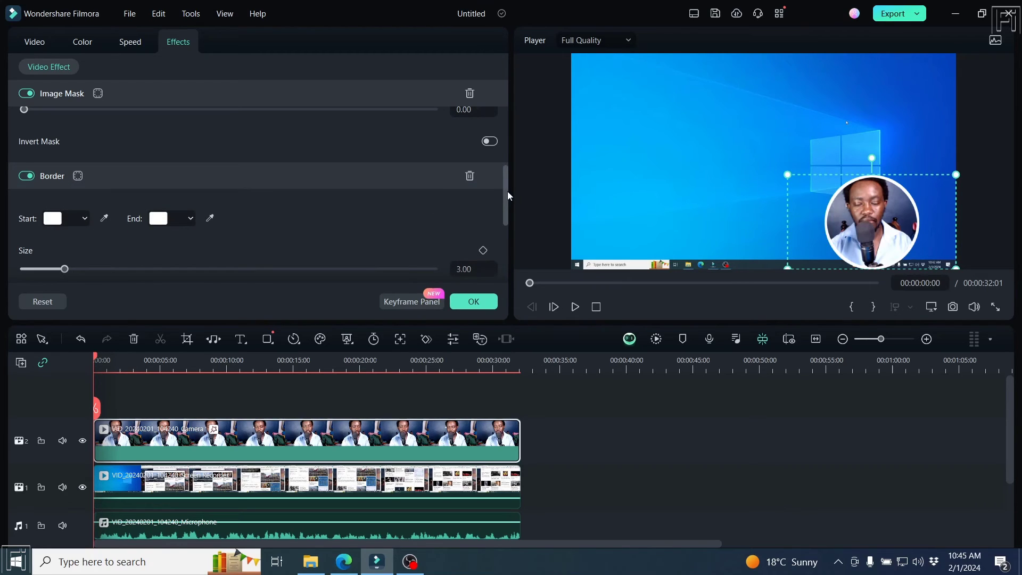
pyautogui.moveTo(507, 190); pyautogui.dragTo(509, 227)
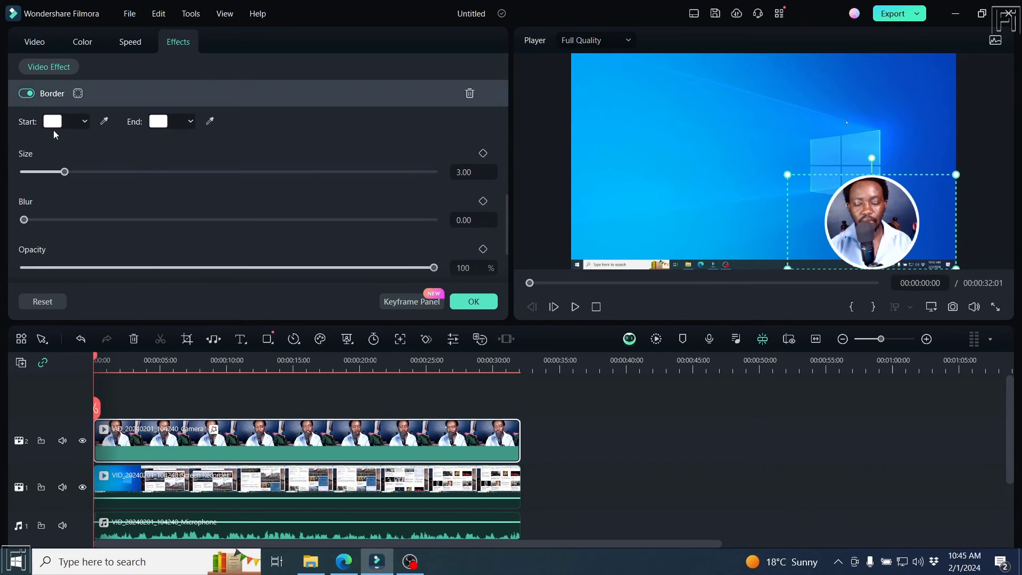
pyautogui.click(52, 122)
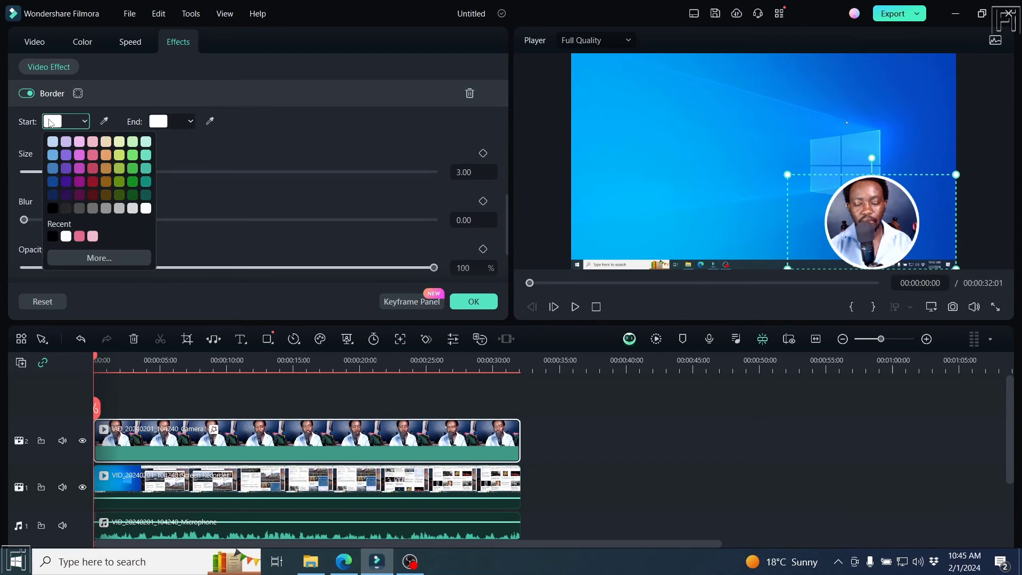
pyautogui.click(79, 168)
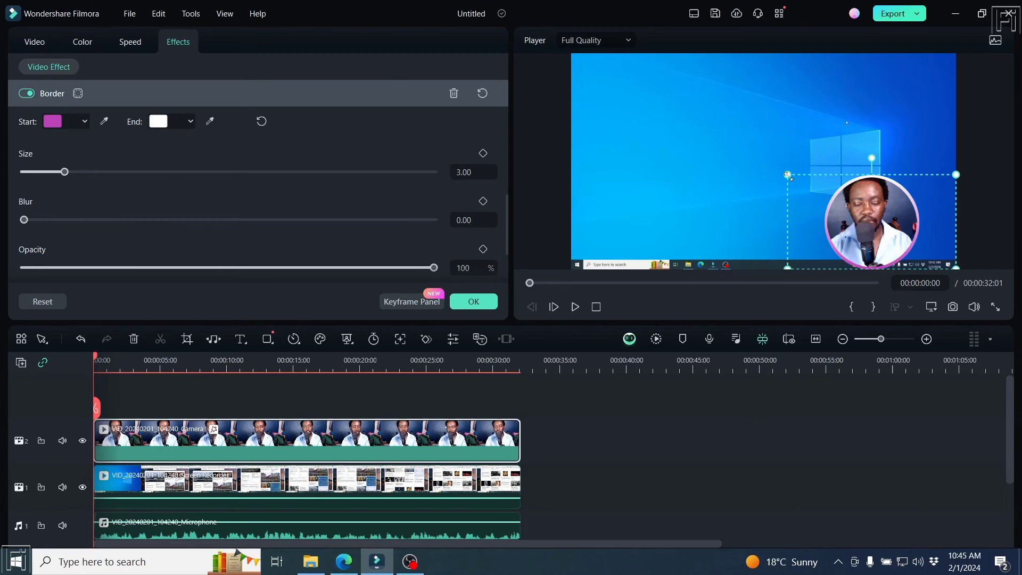
# Shrink the webcam circle and tuck it into the preview's bottom-right corner
pyautogui.moveTo(789, 176); pyautogui.dragTo(802, 184)
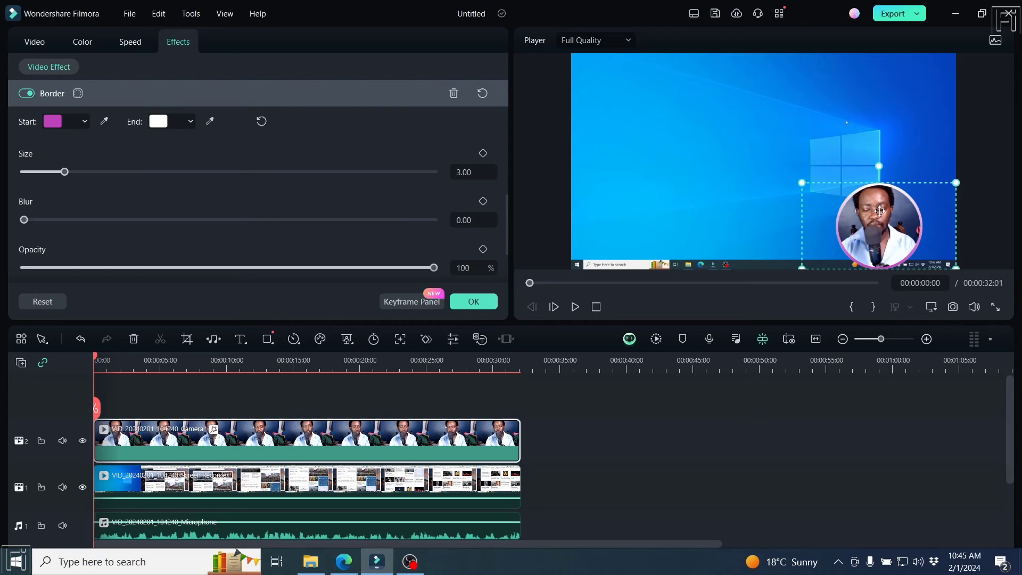
pyautogui.moveTo(879, 211); pyautogui.dragTo(914, 211)
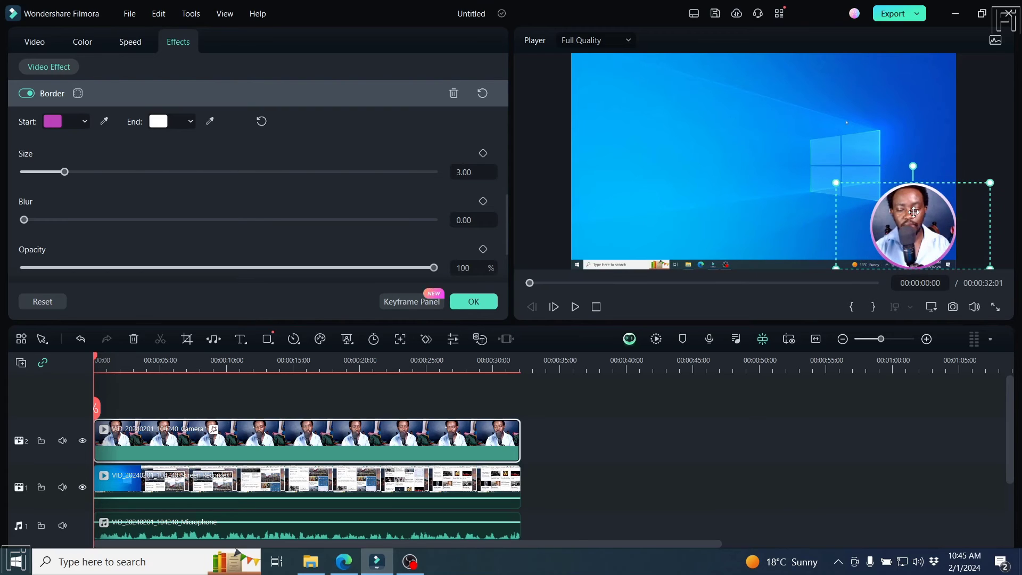
pyautogui.click(835, 184)
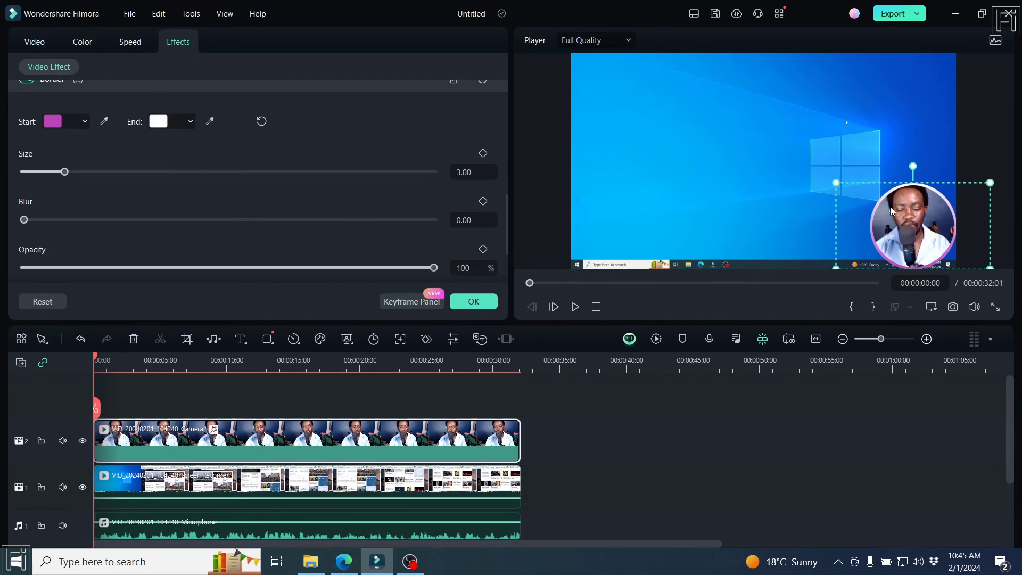
pyautogui.moveTo(845, 184); pyautogui.dragTo(858, 195)
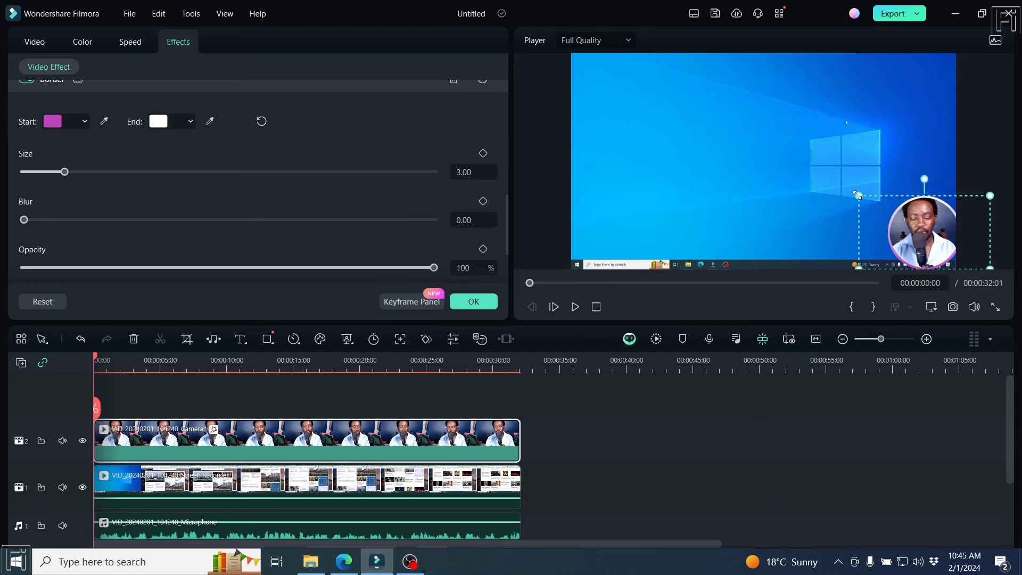
pyautogui.moveTo(924, 228); pyautogui.dragTo(916, 227)
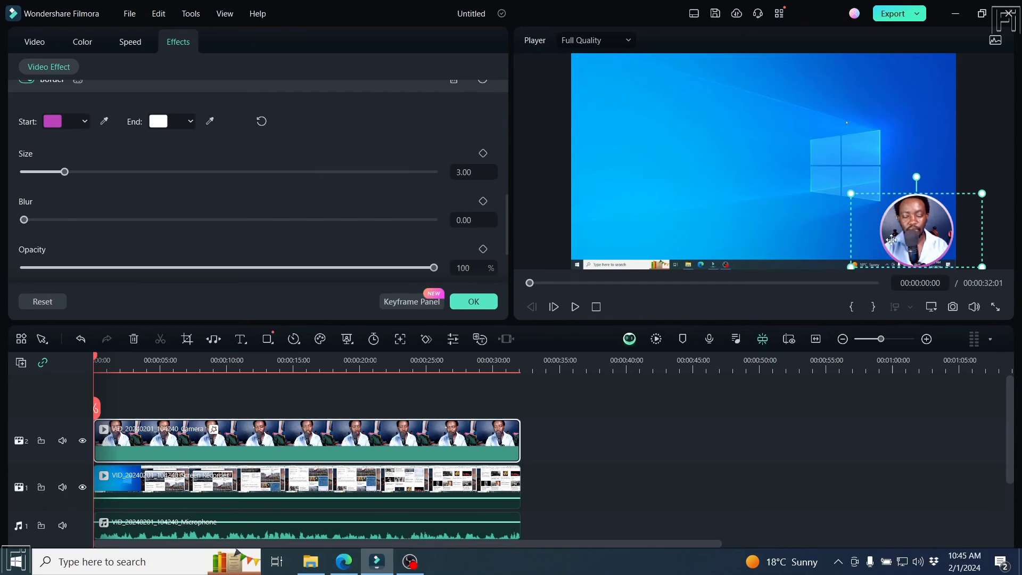
pyautogui.click(623, 453)
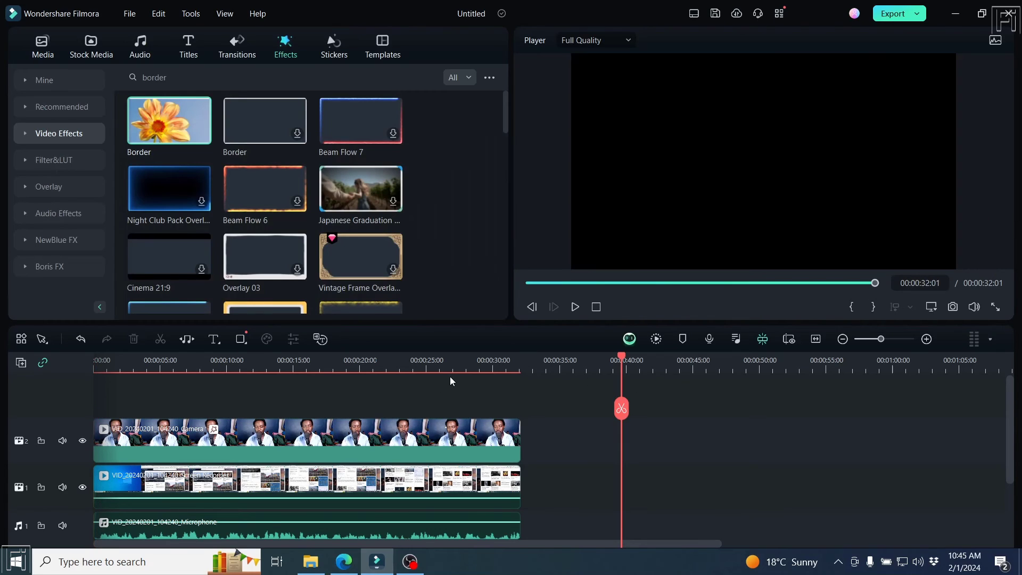
# Play the timeline from the start and pause at 00:00:25:11 to check the bordered webcam circle
pyautogui.press('space')
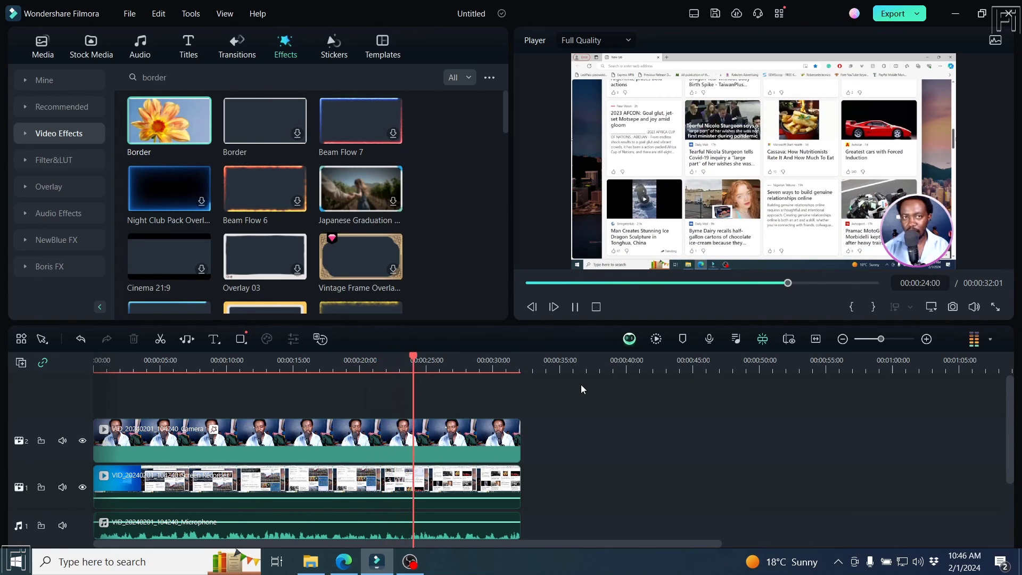
pyautogui.press('space')
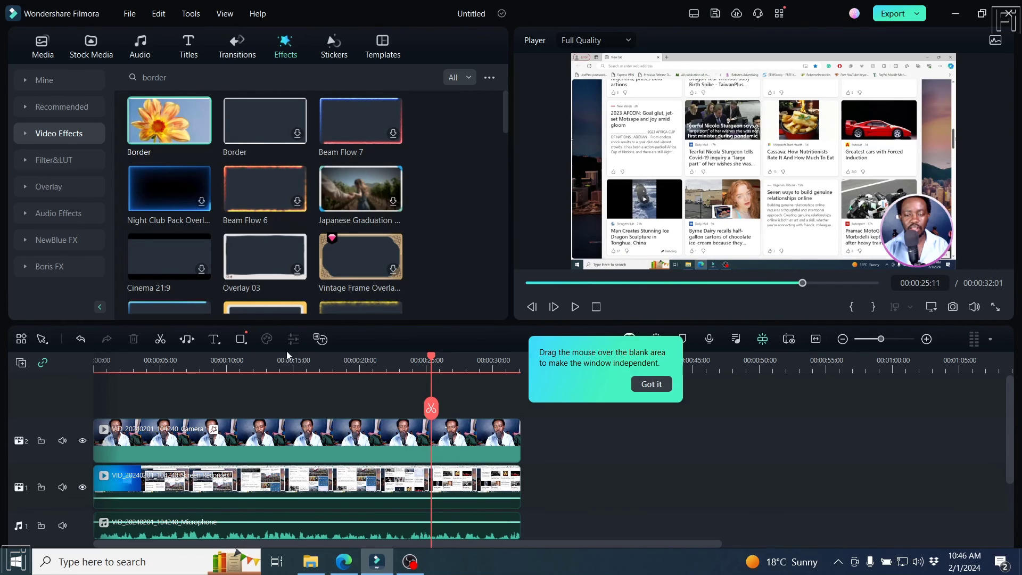
# Return to Project Media, then select the webcam, screen recording and microphone clips in turn
pyautogui.click(42, 47)
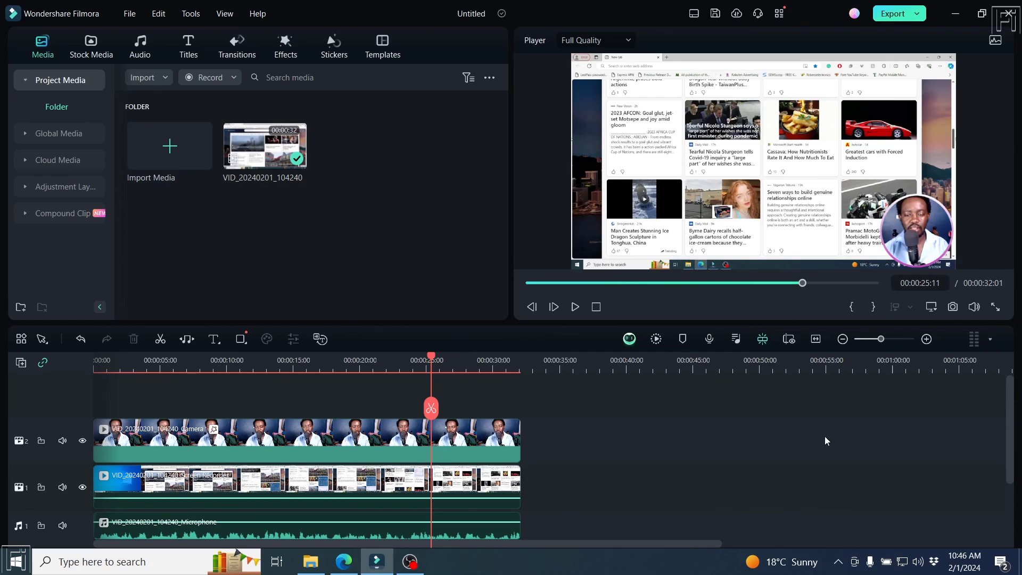
pyautogui.click(482, 433)
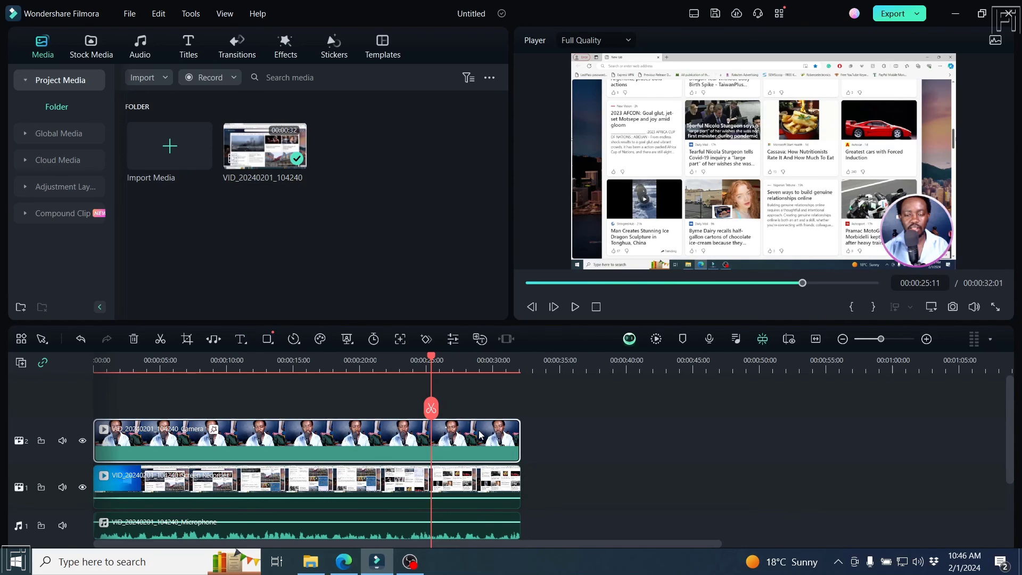
pyautogui.click(475, 477)
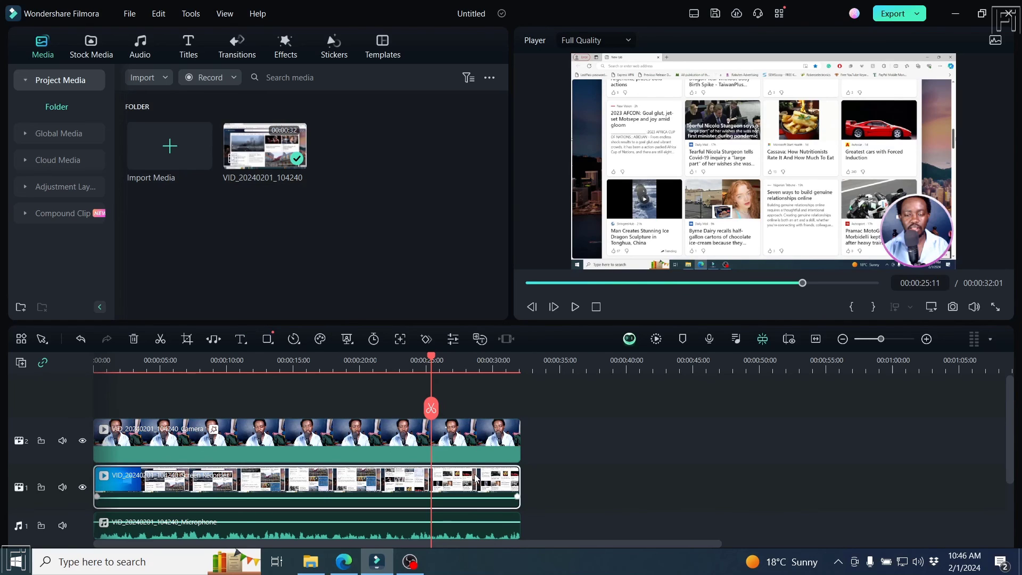
pyautogui.click(471, 531)
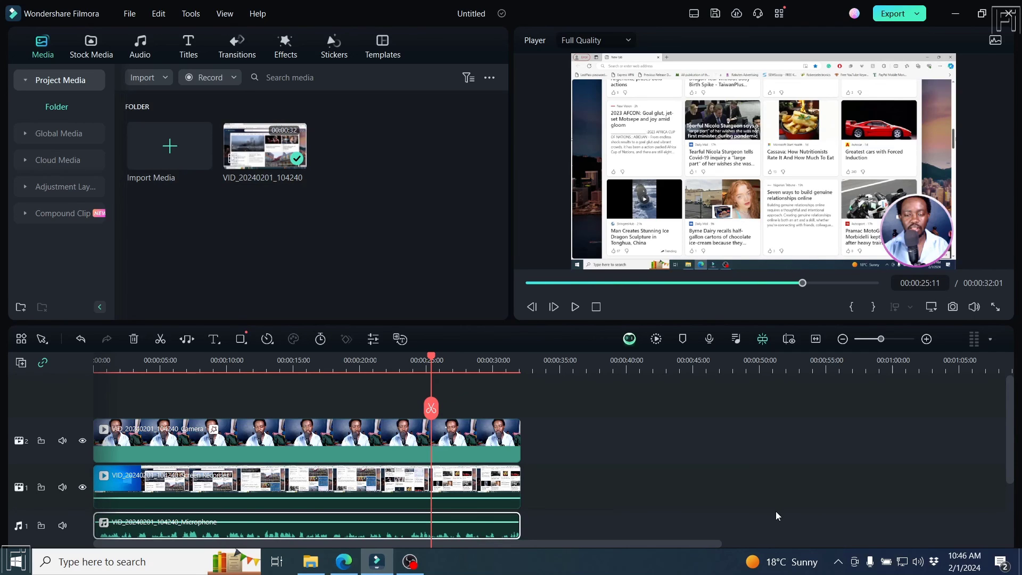